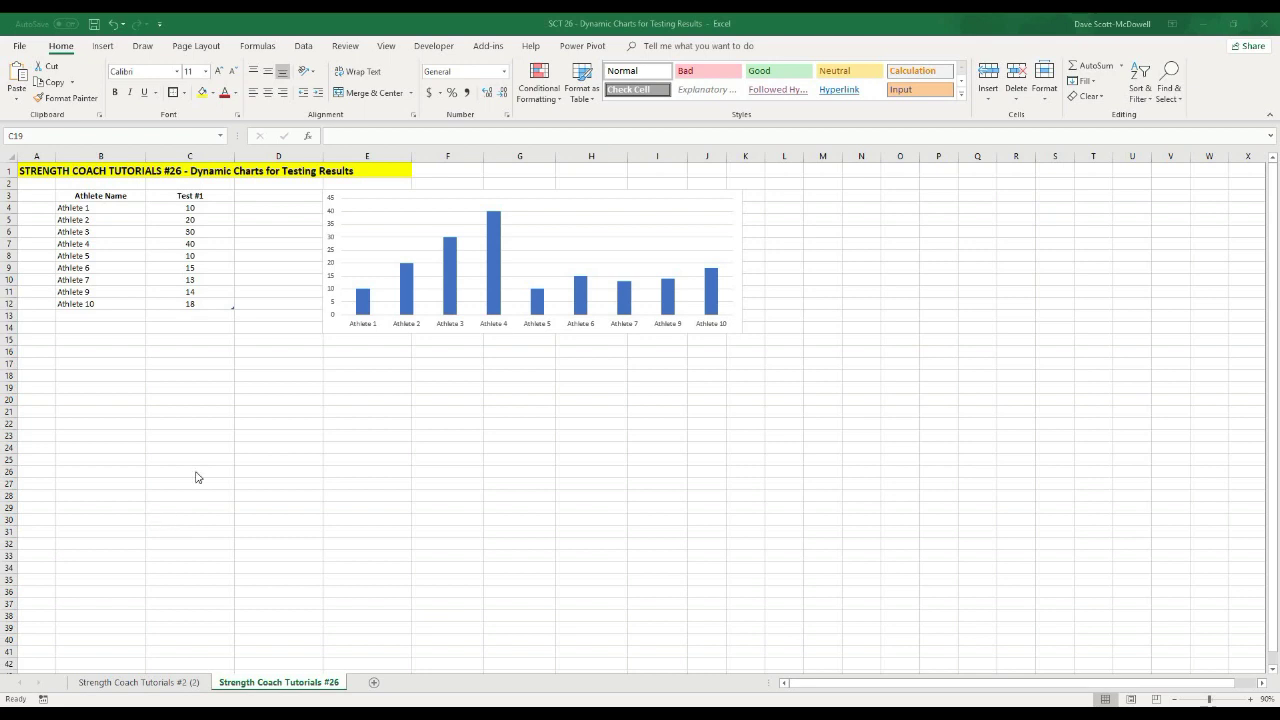
# Add Athlete 11 with a Test #1 result of 35 in the row directly below Athlete 10.
pyautogui.click(101, 316)
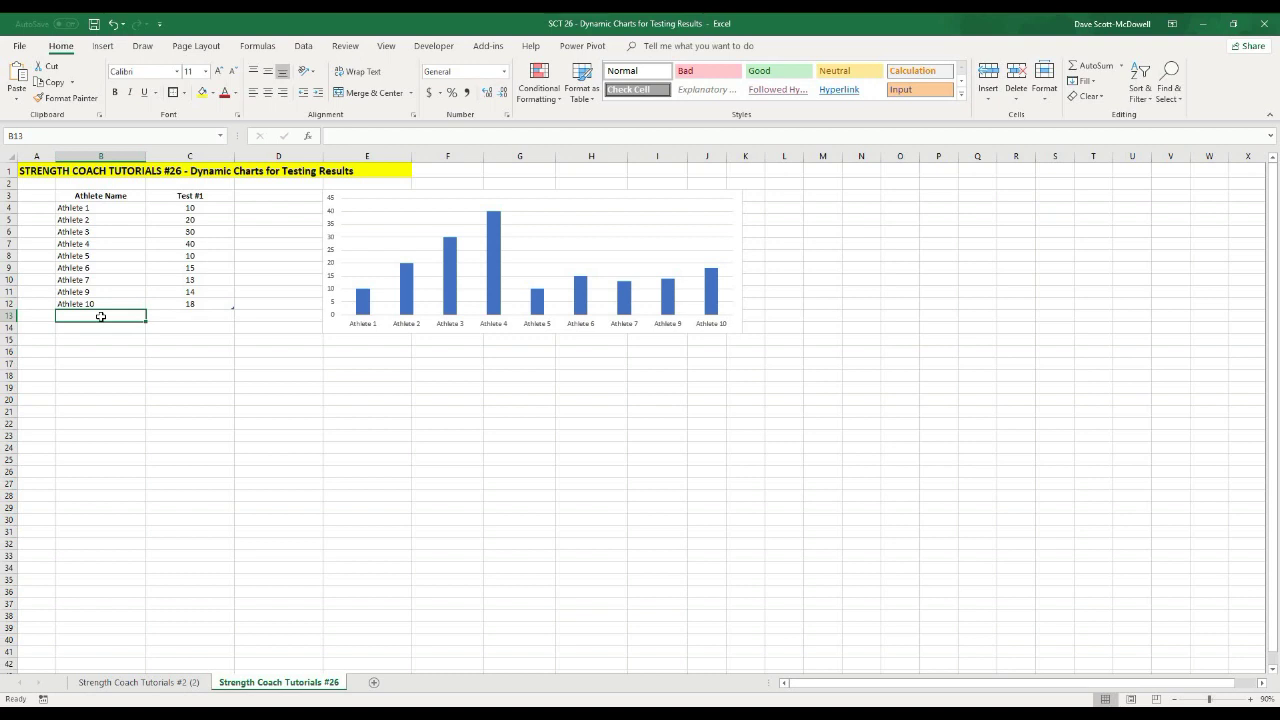
pyautogui.write('Ath')
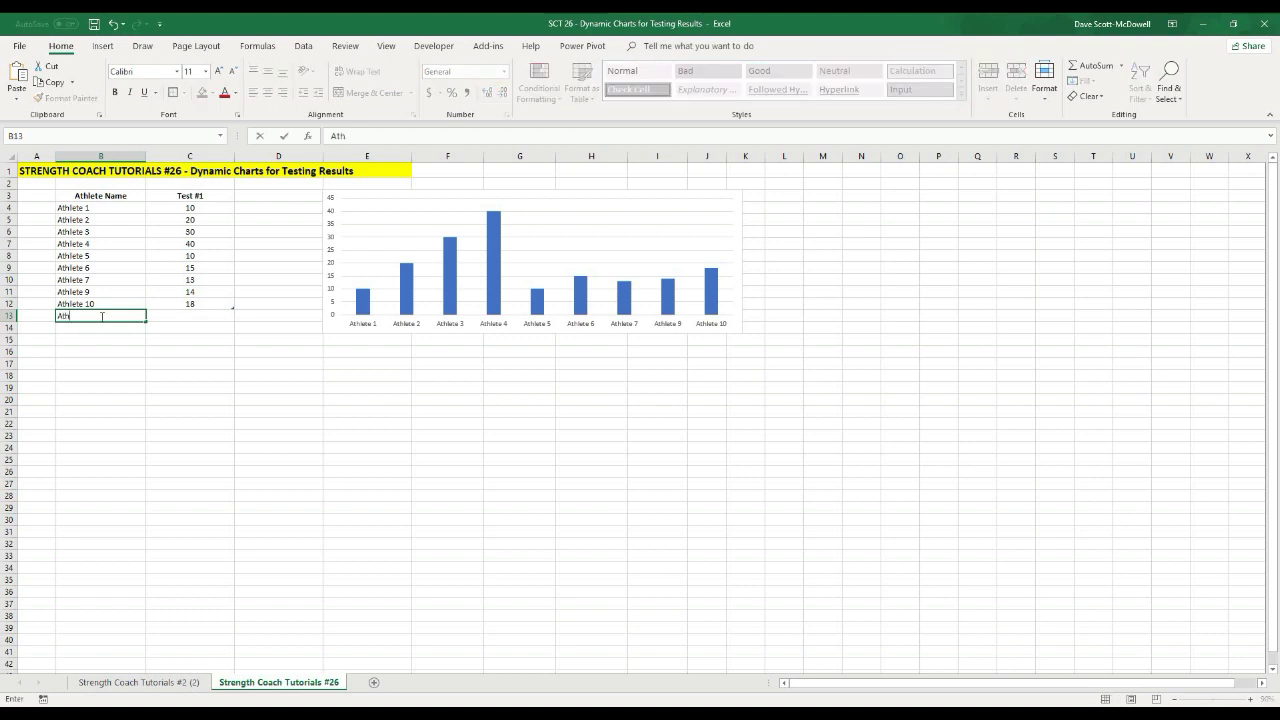
pyautogui.write('lete 11')
pyautogui.press('Tab')
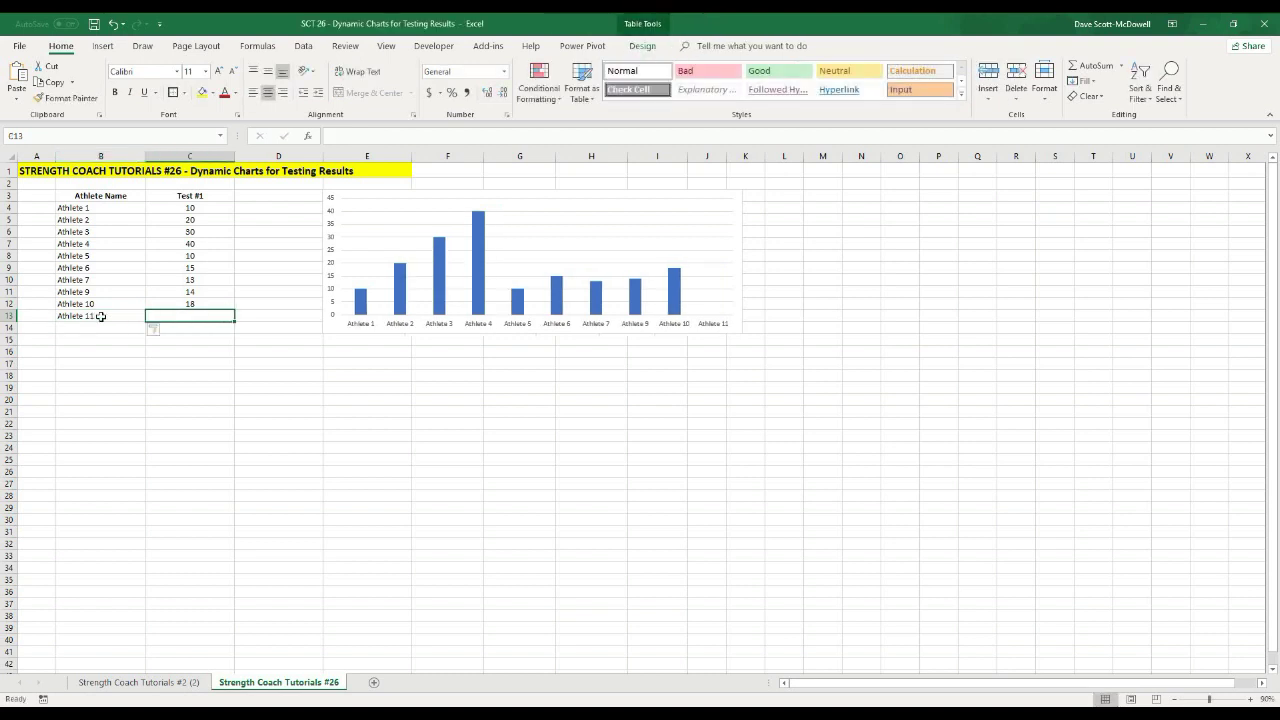
pyautogui.write('35')
pyautogui.press('Return')
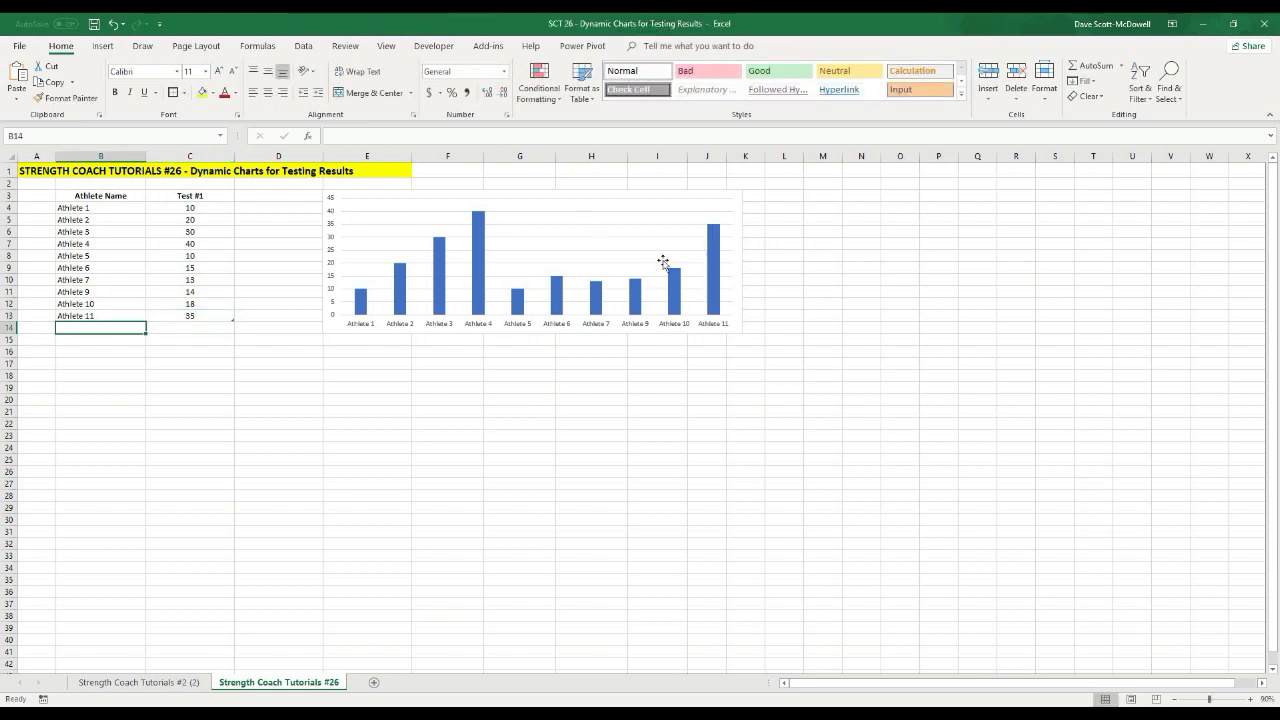
pyautogui.click(662, 262)
pyautogui.click(565, 468)
# Delete the Athlete 11 row from the table.
pyautogui.click(128, 316)
pyautogui.moveTo(147, 315); pyautogui.dragTo(114, 322)
pyautogui.rightClick(115, 318)
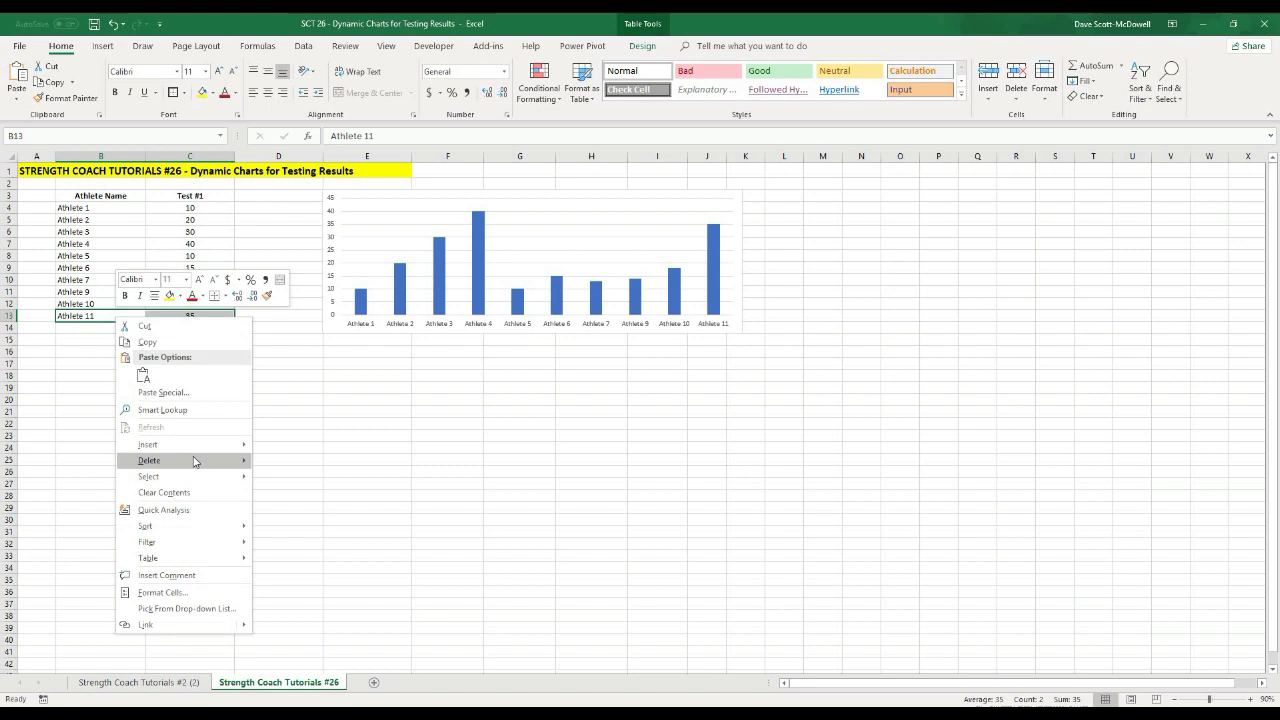
pyautogui.moveTo(194, 461)
pyautogui.click(300, 480)
pyautogui.click(190, 446)
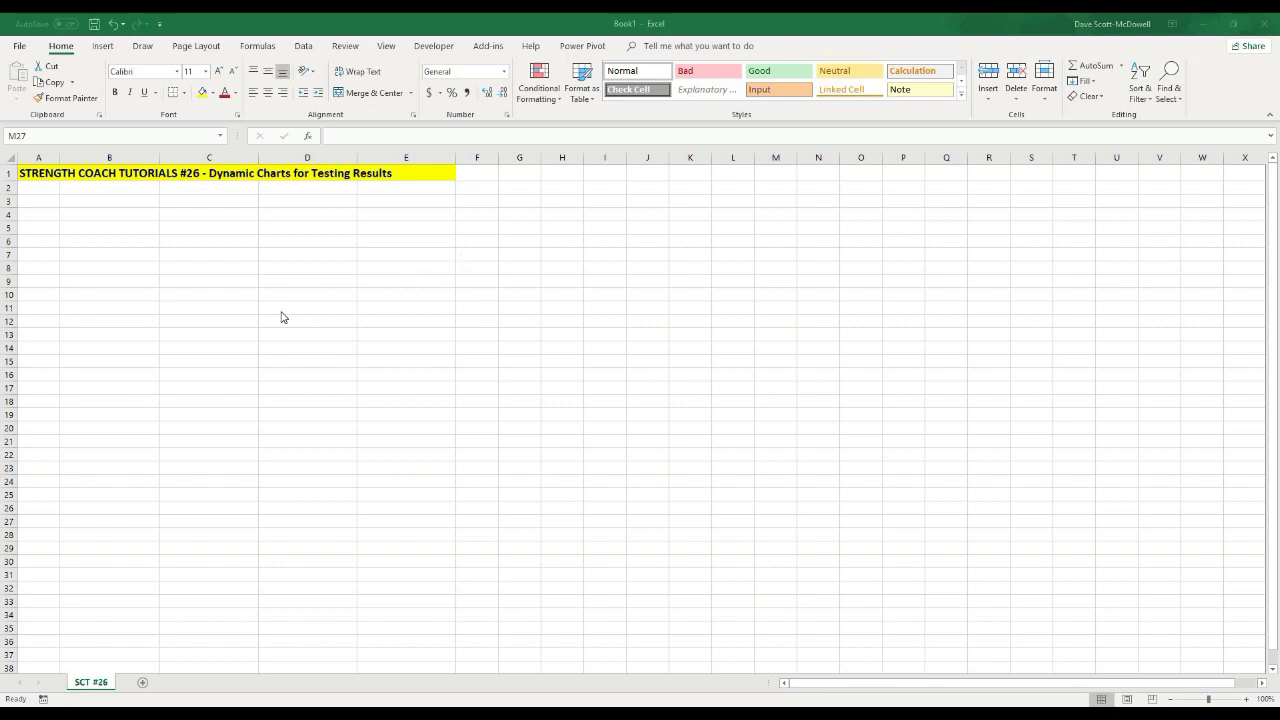
# In the blank SCT #26 sheet, enter the headers Athlete Name in B3 and Test #1 in C3.
pyautogui.click(91, 203)
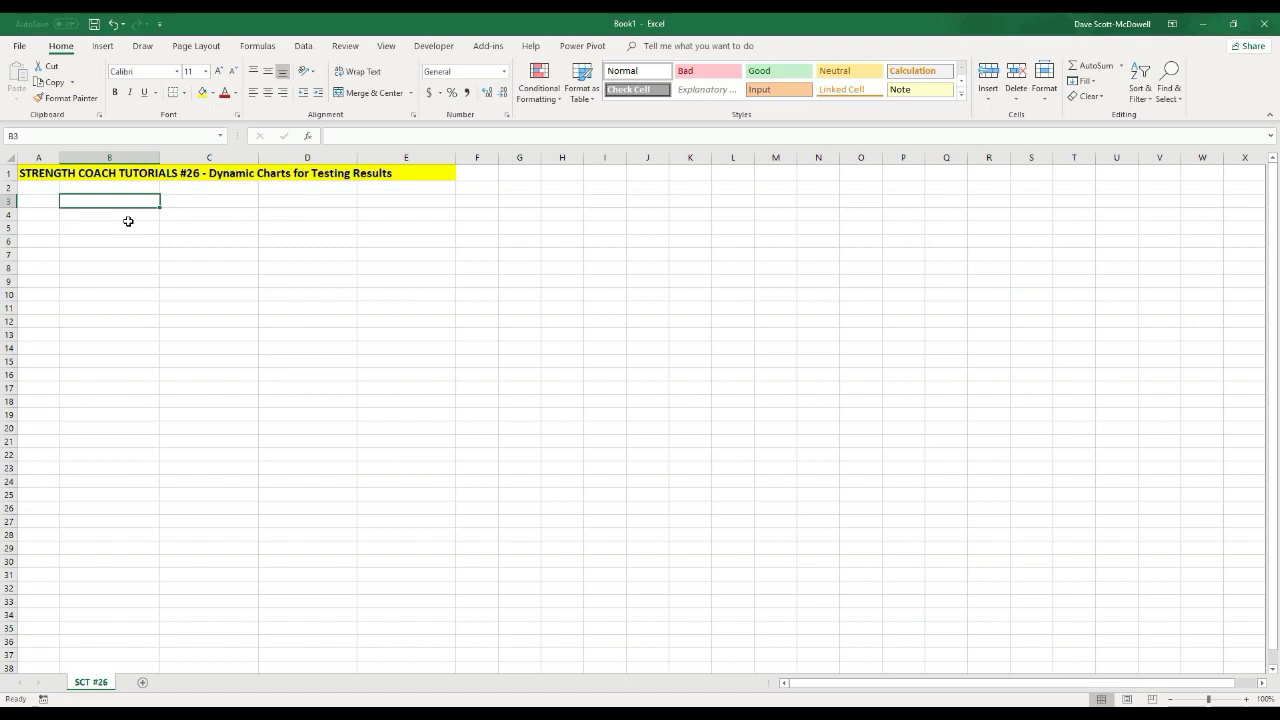
pyautogui.write('Athlete Name')
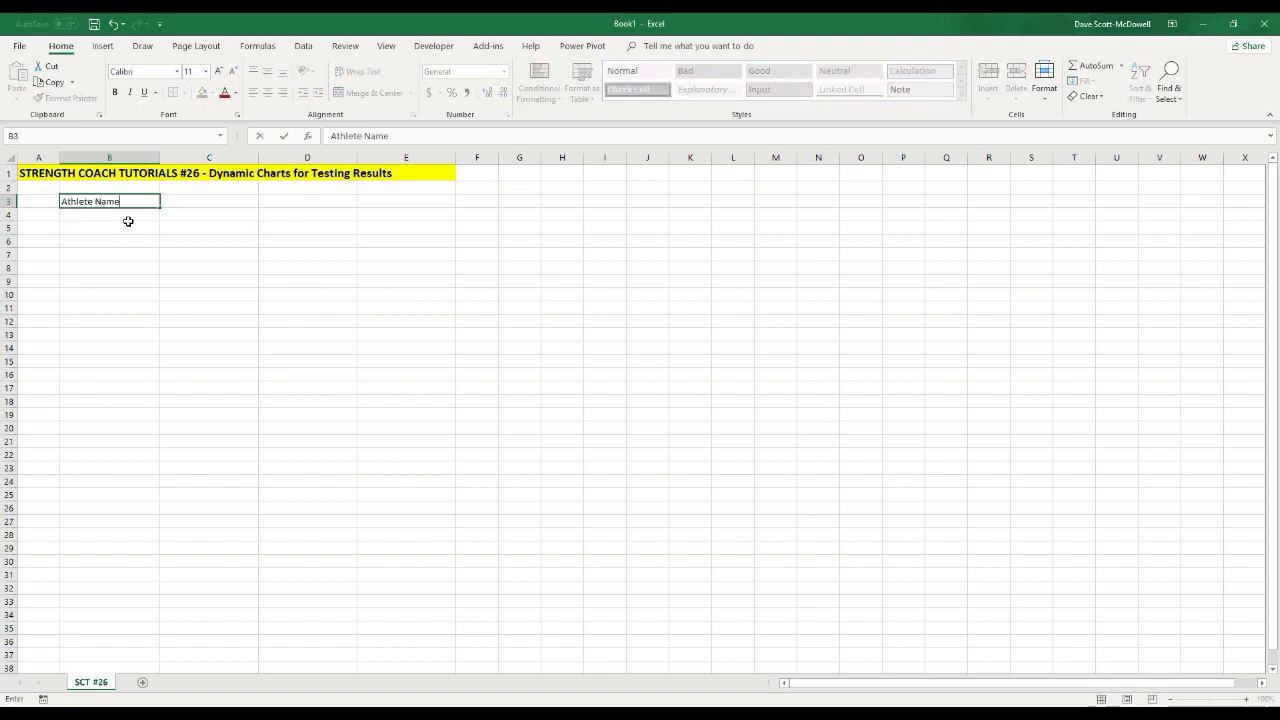
pyautogui.press('Tab')
pyautogui.write('Te')
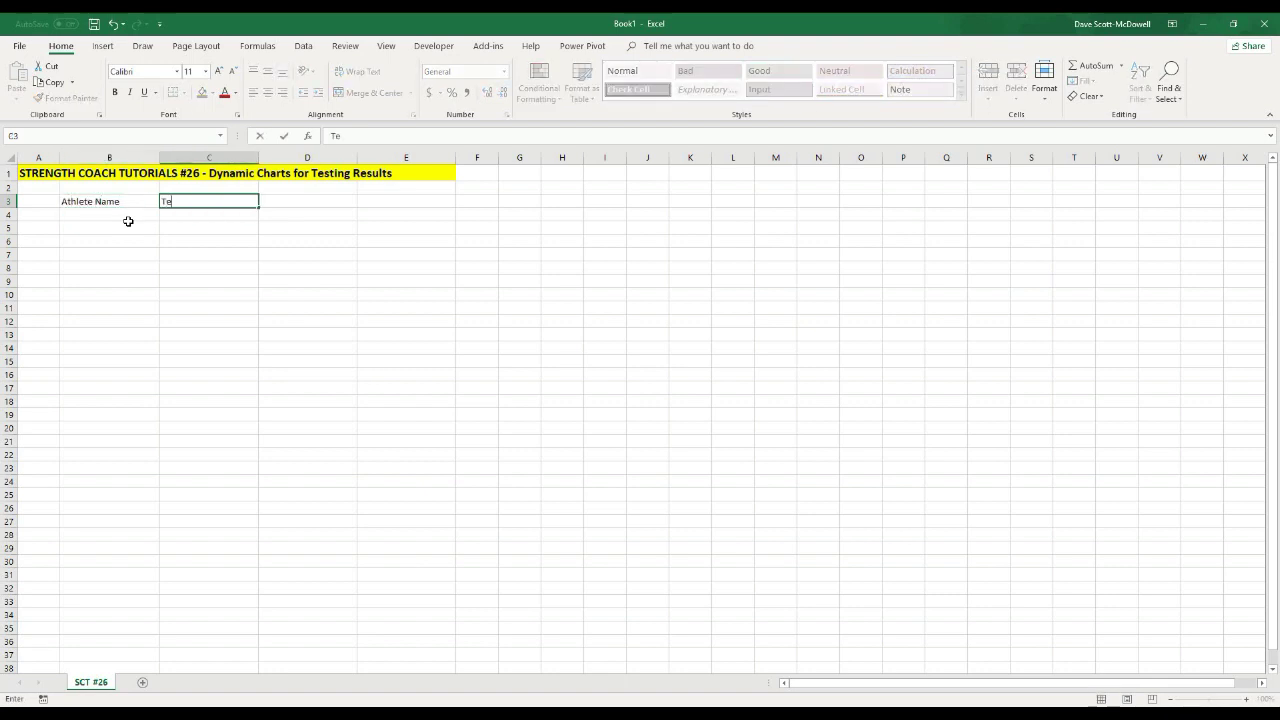
pyautogui.write('st #1')
pyautogui.press('Return')
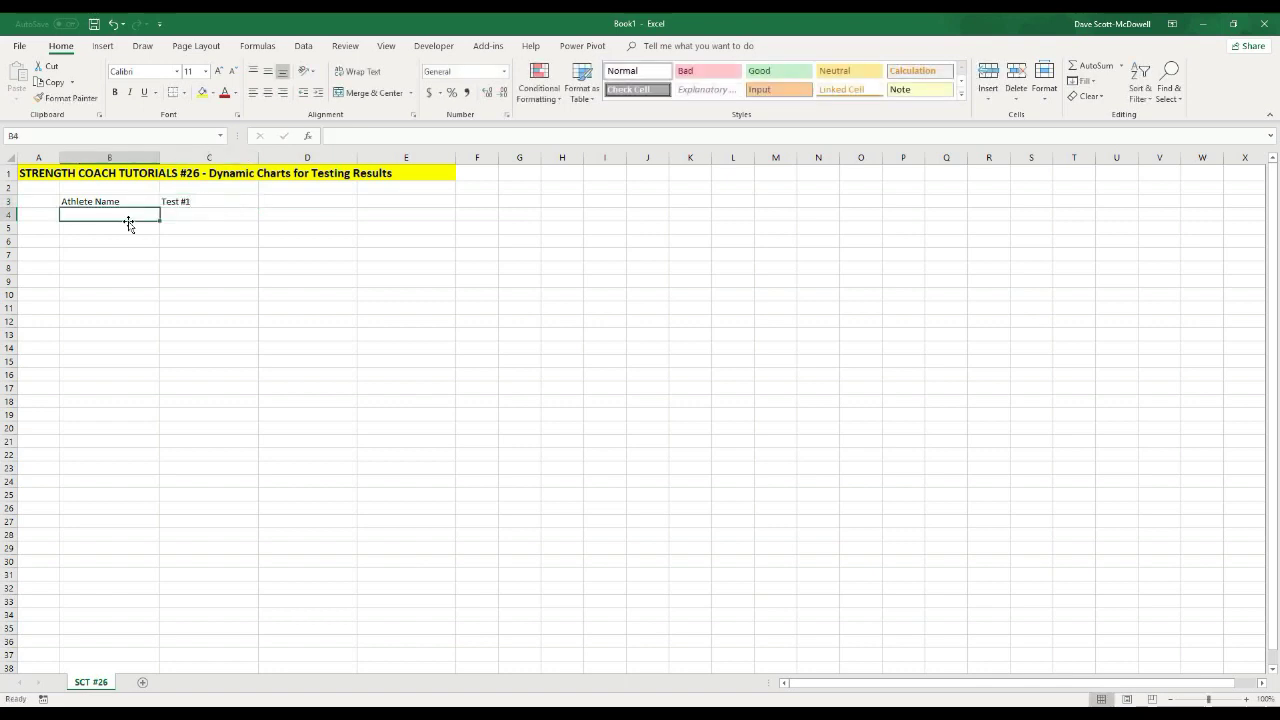
# Enter Athlete 1, Athlete 2 and Athlete 3 in cells B4 to B6 under the Athlete Name header.
pyautogui.write('Athlete 1')
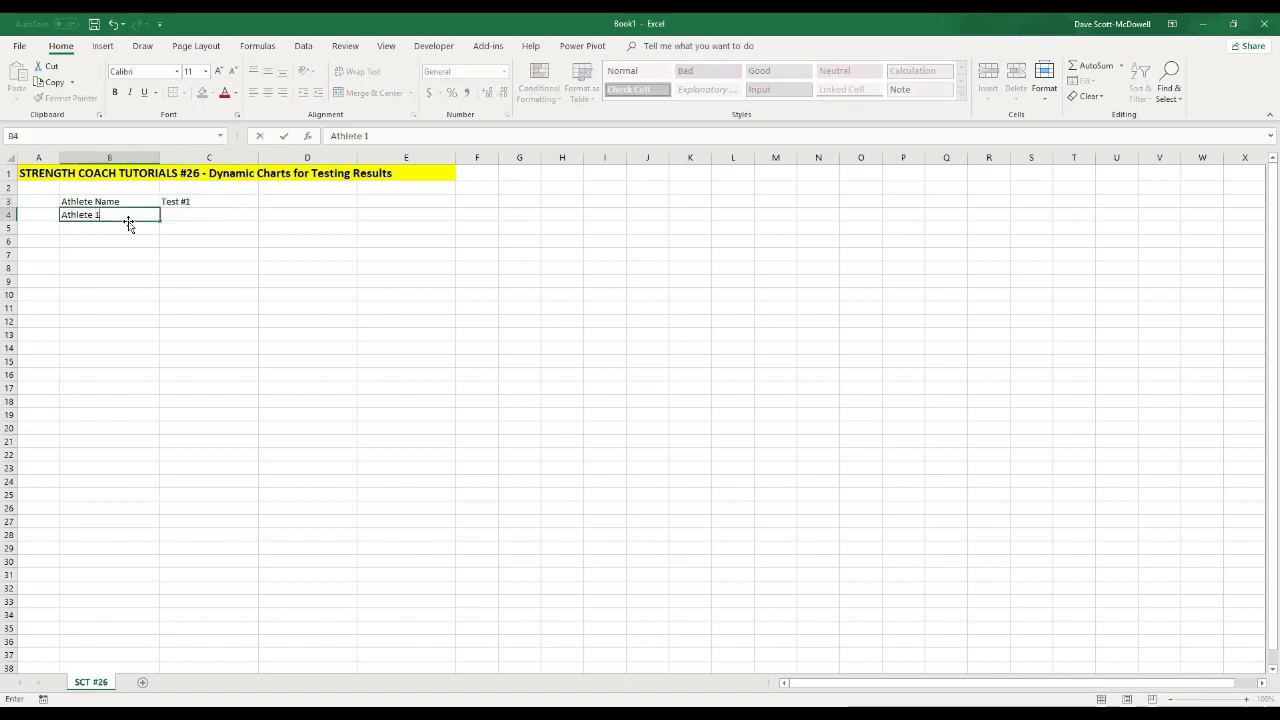
pyautogui.press('Return')
pyautogui.write('Athlete 2')
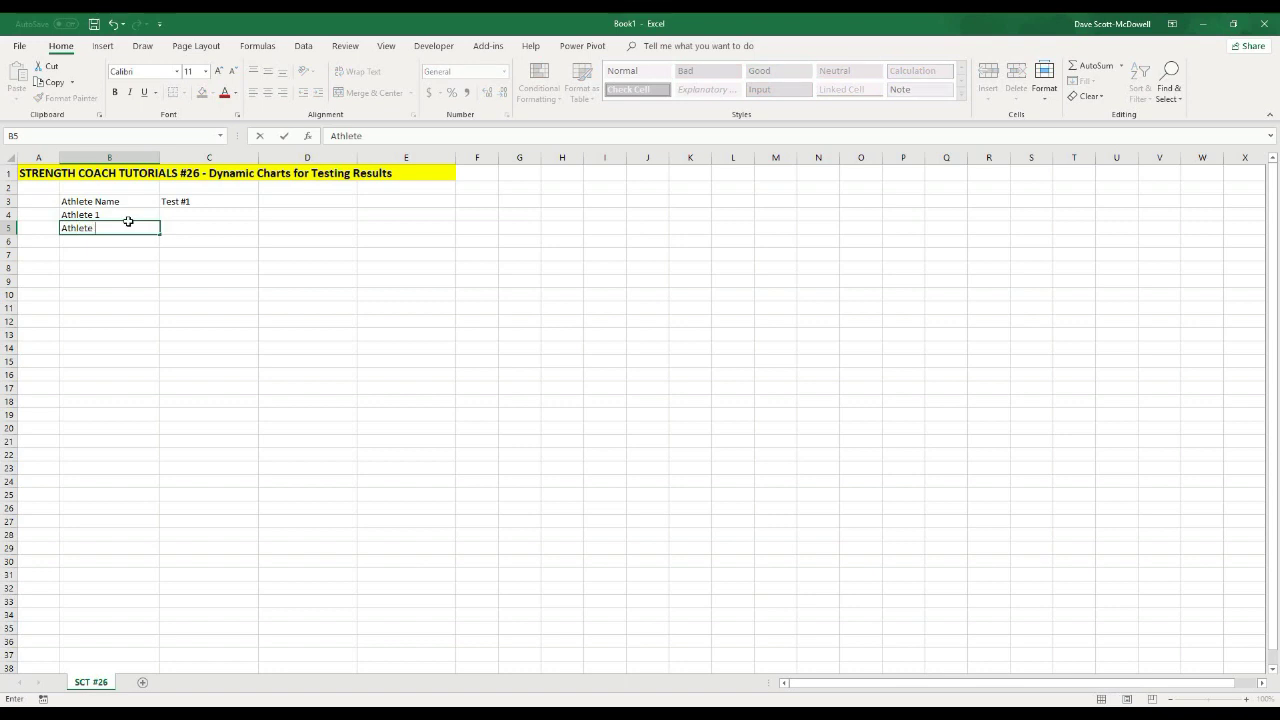
pyautogui.press('Return')
pyautogui.write('Athlete 3')
pyautogui.press('Return')
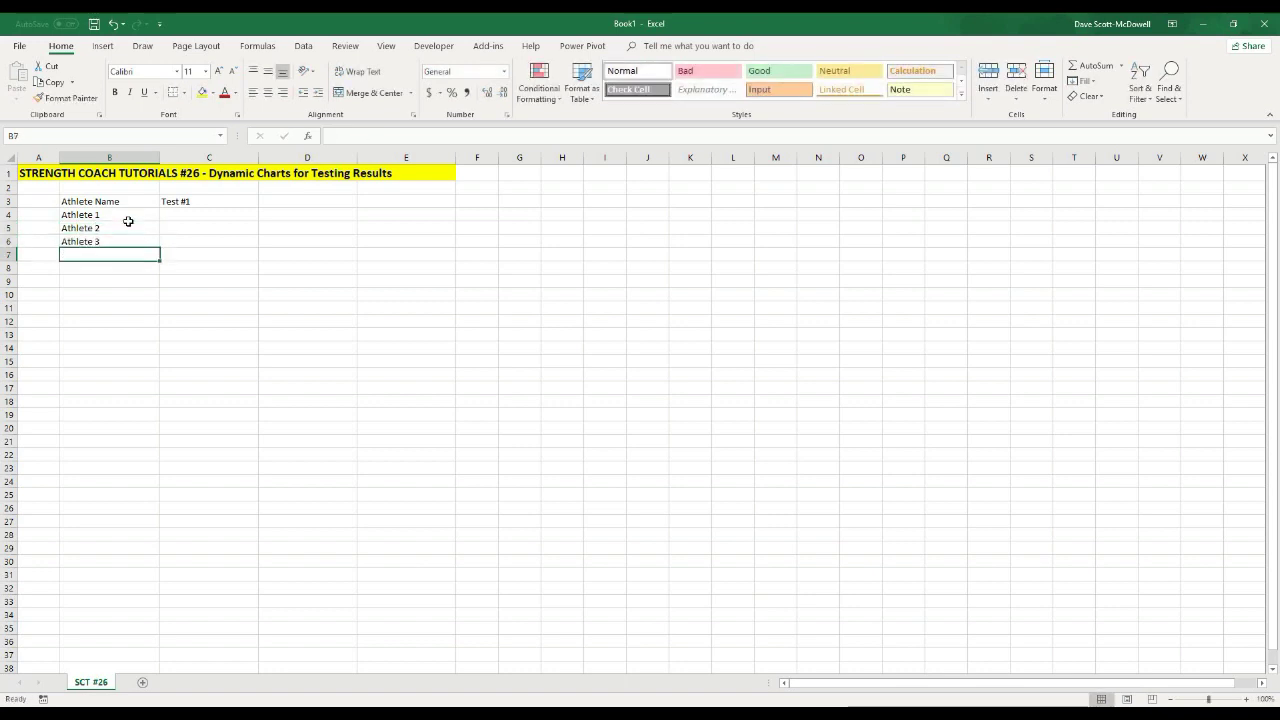
# Extend the athlete name series from B4:B6 down to Athlete 10 in cell B13.
pyautogui.moveTo(114, 216); pyautogui.dragTo(123, 240)
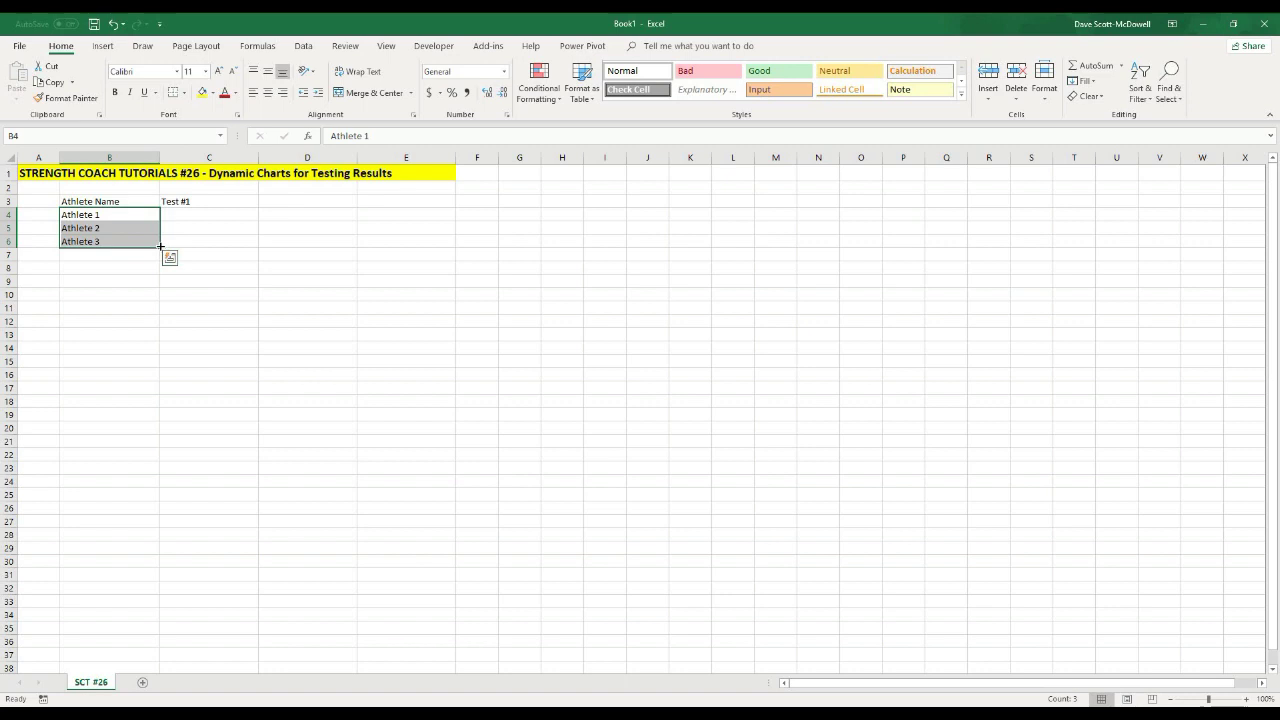
pyautogui.moveTo(160, 245); pyautogui.dragTo(150, 346)
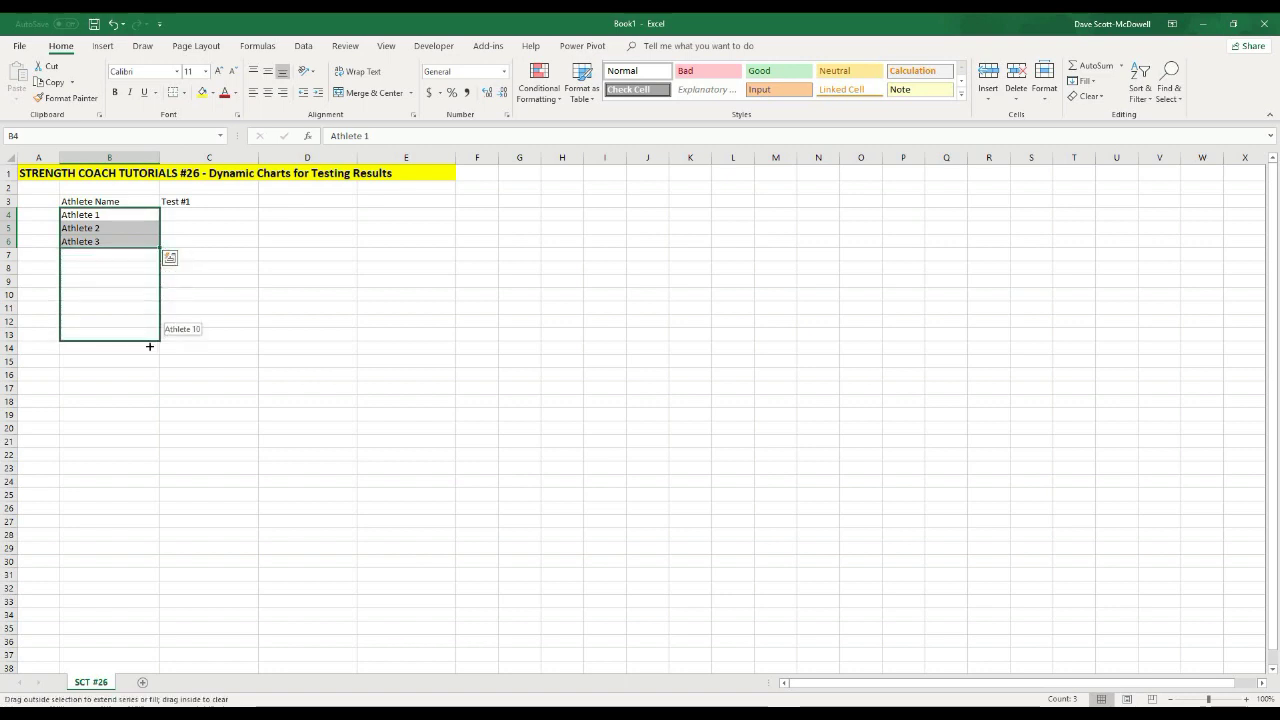
pyautogui.moveTo(149, 345); pyautogui.dragTo(149, 345)
pyautogui.click(408, 310)
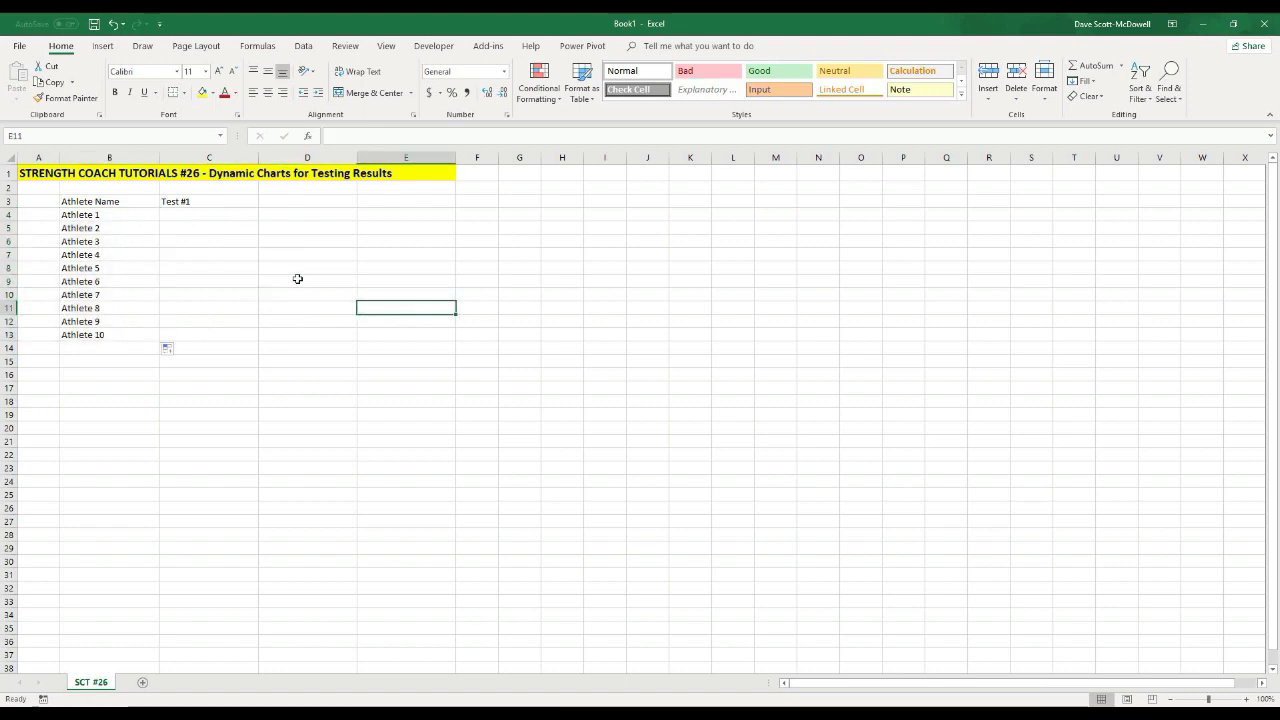
# Enter the Test #1 results for Athletes 1 to 5 in C4:C8: 100, 105, 120, 95 and 75.
pyautogui.click(213, 218)
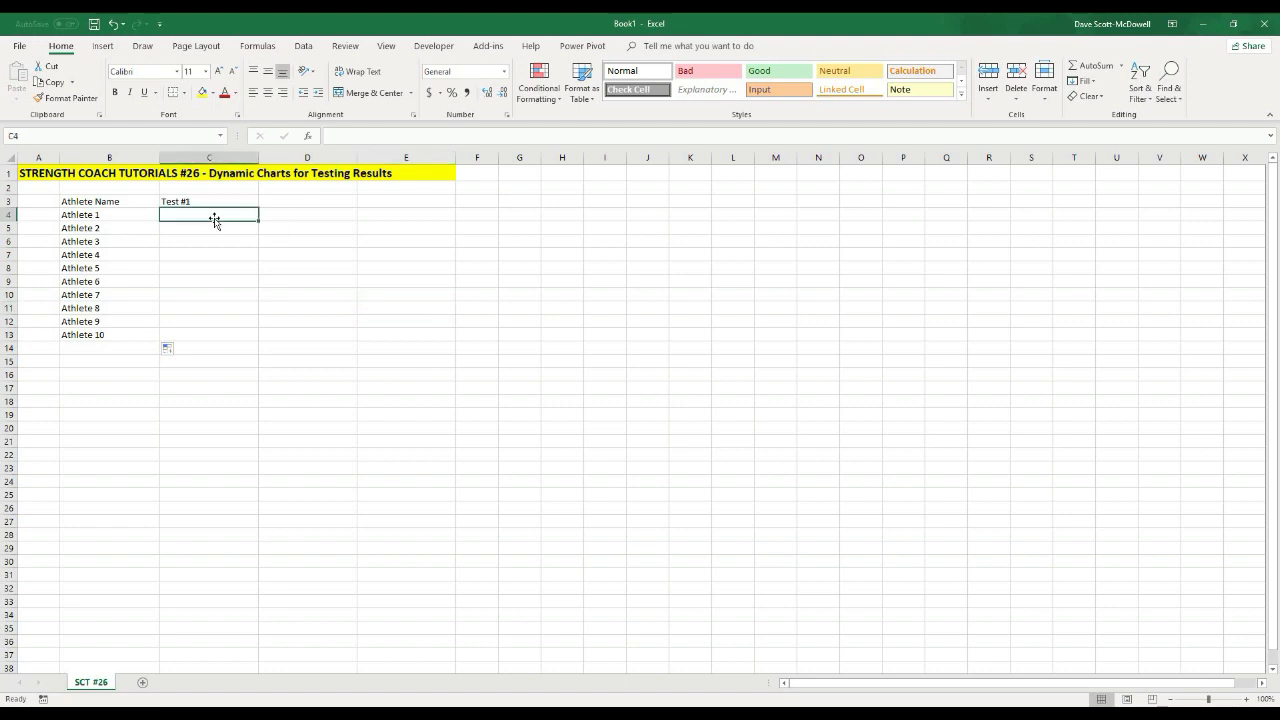
pyautogui.write('100')
pyautogui.press('Return')
pyautogui.write('105')
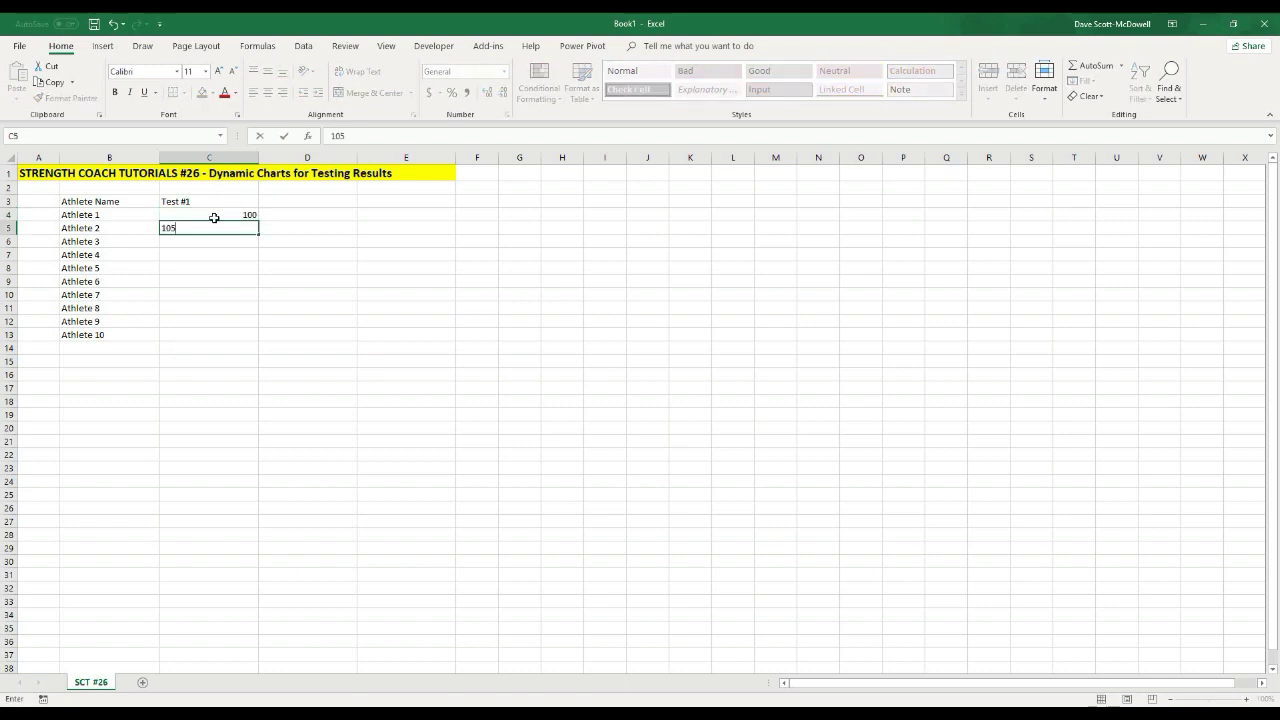
pyautogui.press('Return')
pyautogui.write('120')
pyautogui.press('Return')
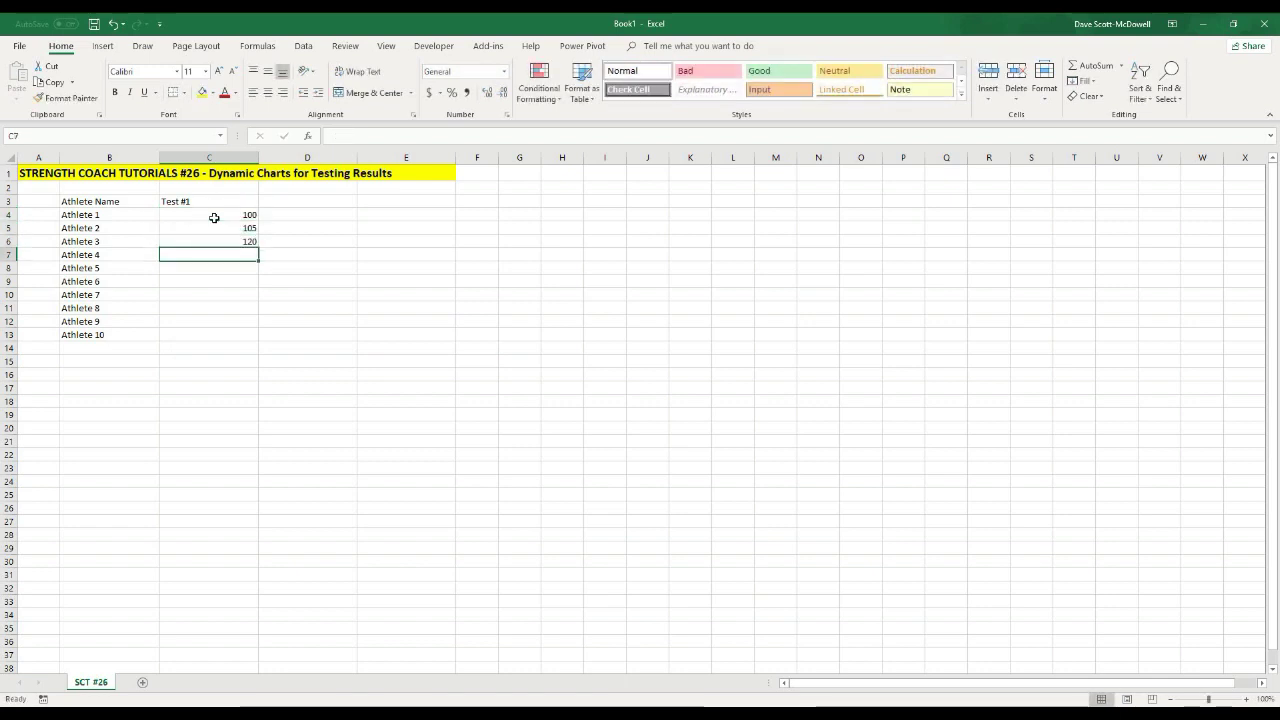
pyautogui.write('95')
pyautogui.press('Return')
pyautogui.write('75')
pyautogui.press('Return')
# Enter the Test #1 results for Athletes 6 to 10 in C9:C13: 60, 70, 75, 90 and 100.
pyautogui.write('6')
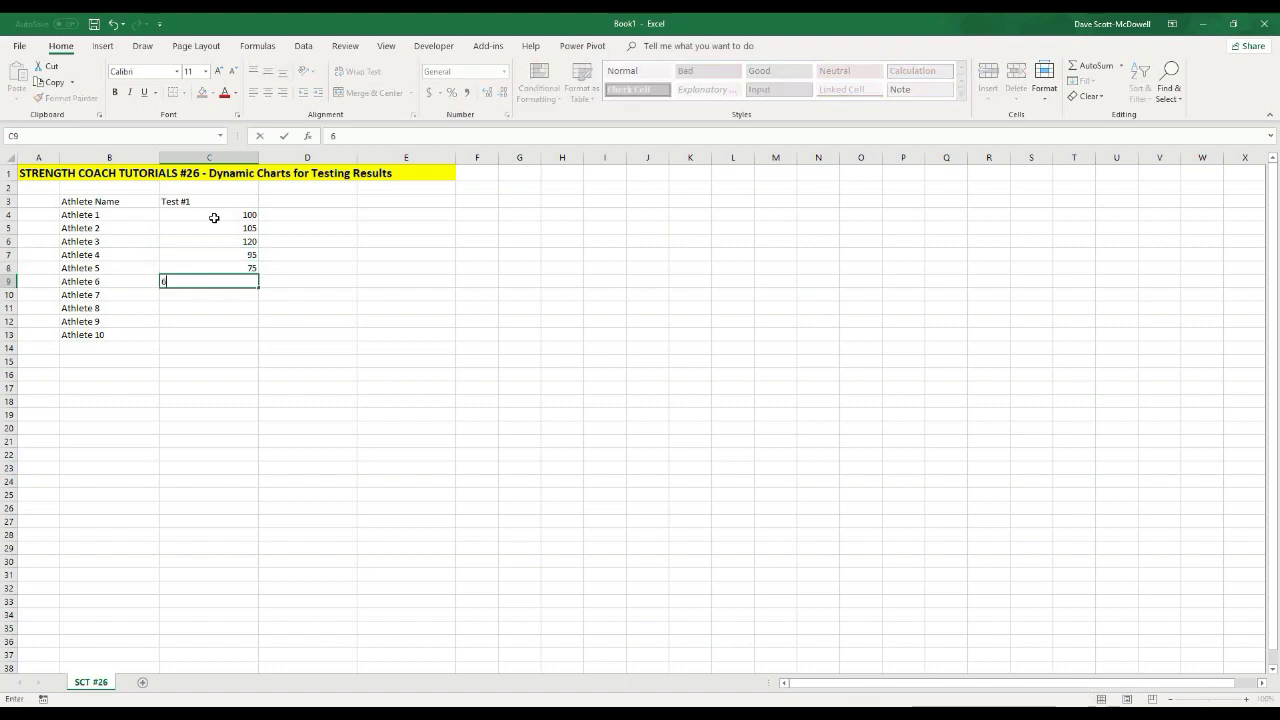
pyautogui.write('0')
pyautogui.press('Return')
pyautogui.write('7')
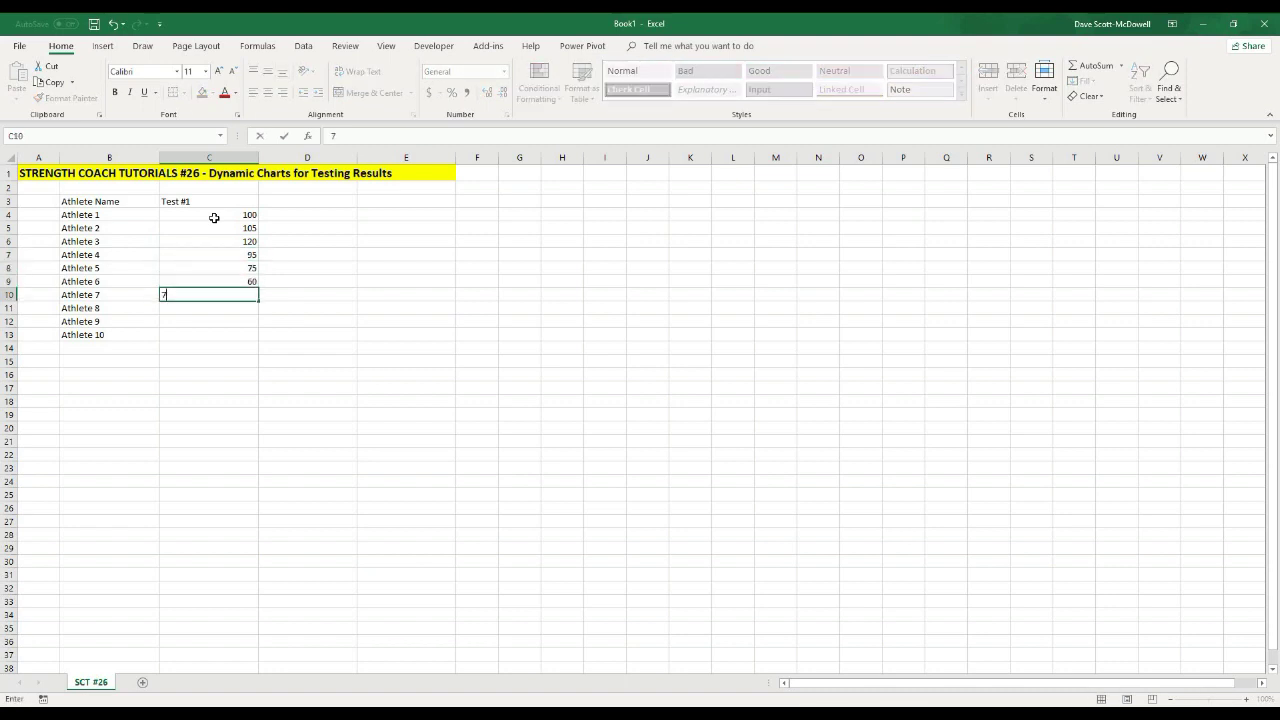
pyautogui.write('0')
pyautogui.press('Return')
pyautogui.write('75')
pyautogui.press('Return')
pyautogui.write('90')
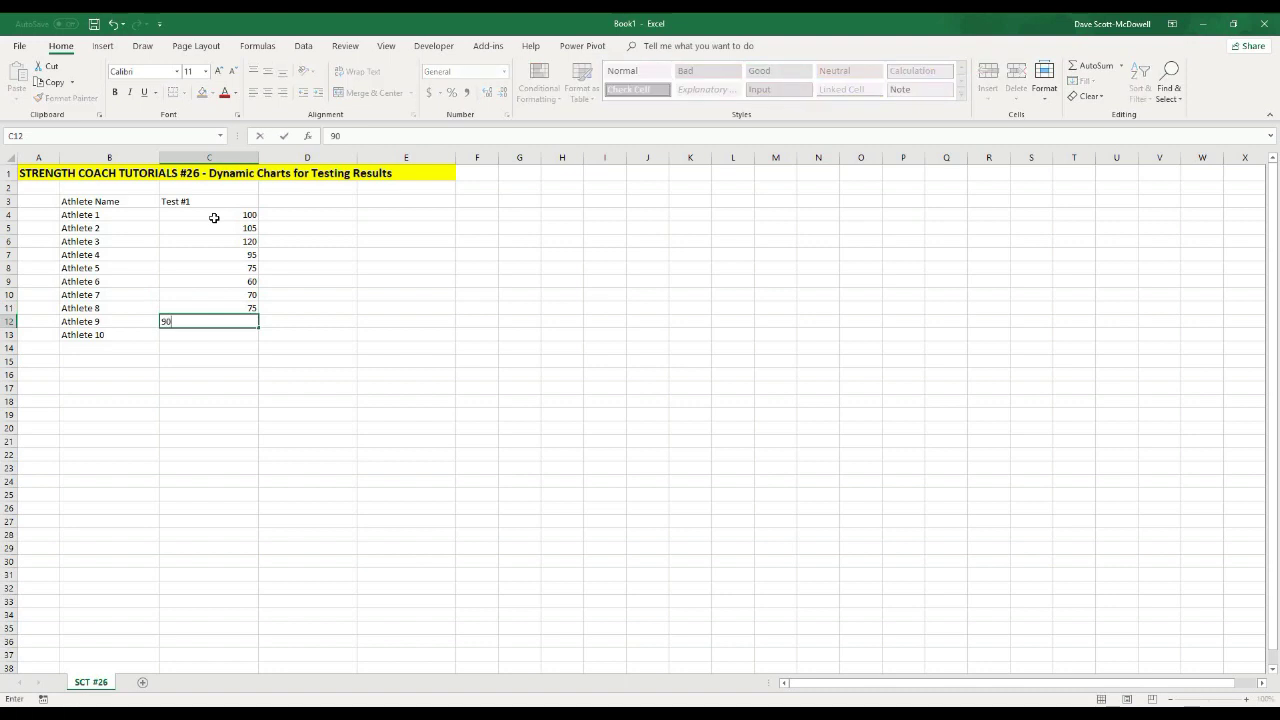
pyautogui.press('Return')
pyautogui.write('100')
pyautogui.press('Return')
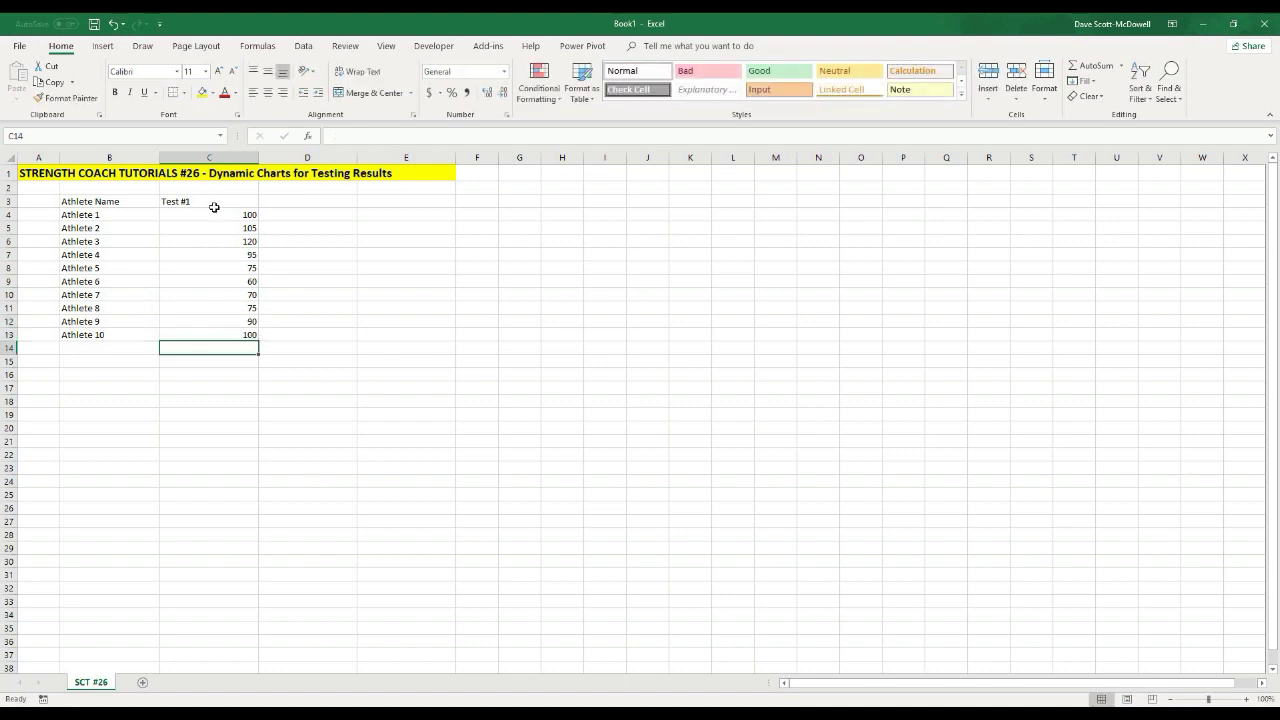
pyautogui.click(658, 294)
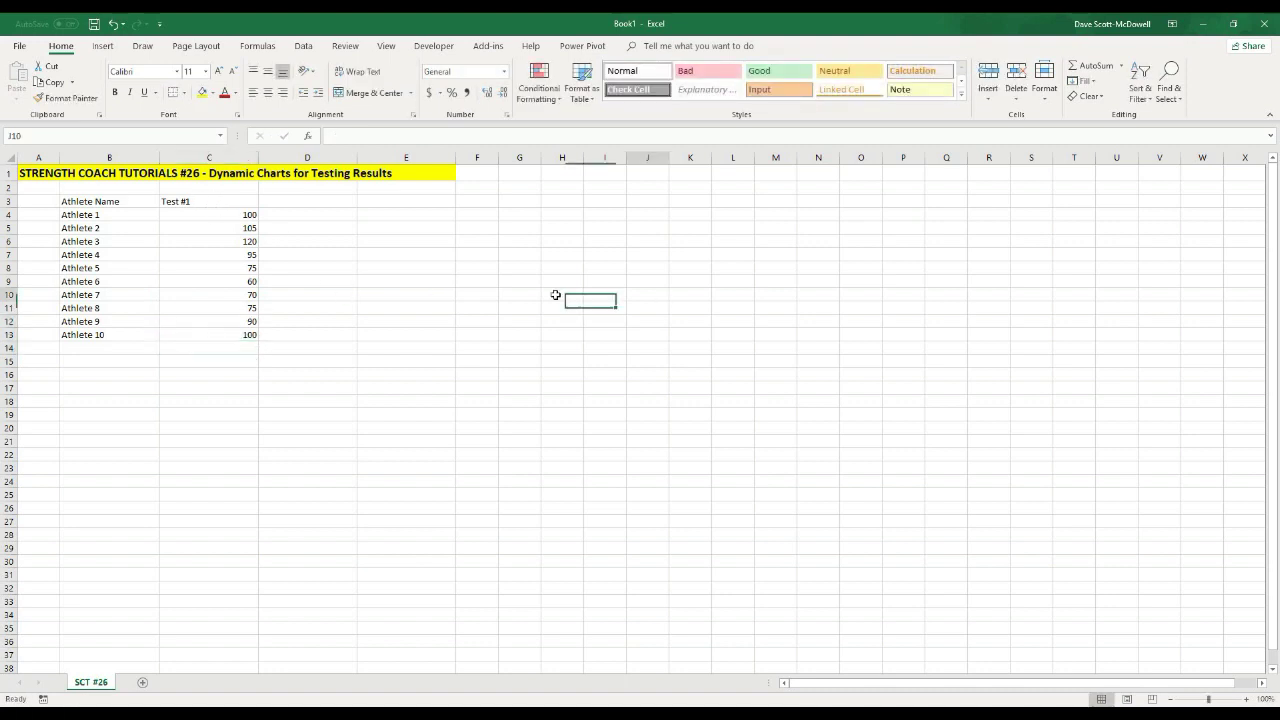
# Center the contents of the athlete data in B3:C13 horizontally.
pyautogui.moveTo(78, 202); pyautogui.dragTo(210, 336)
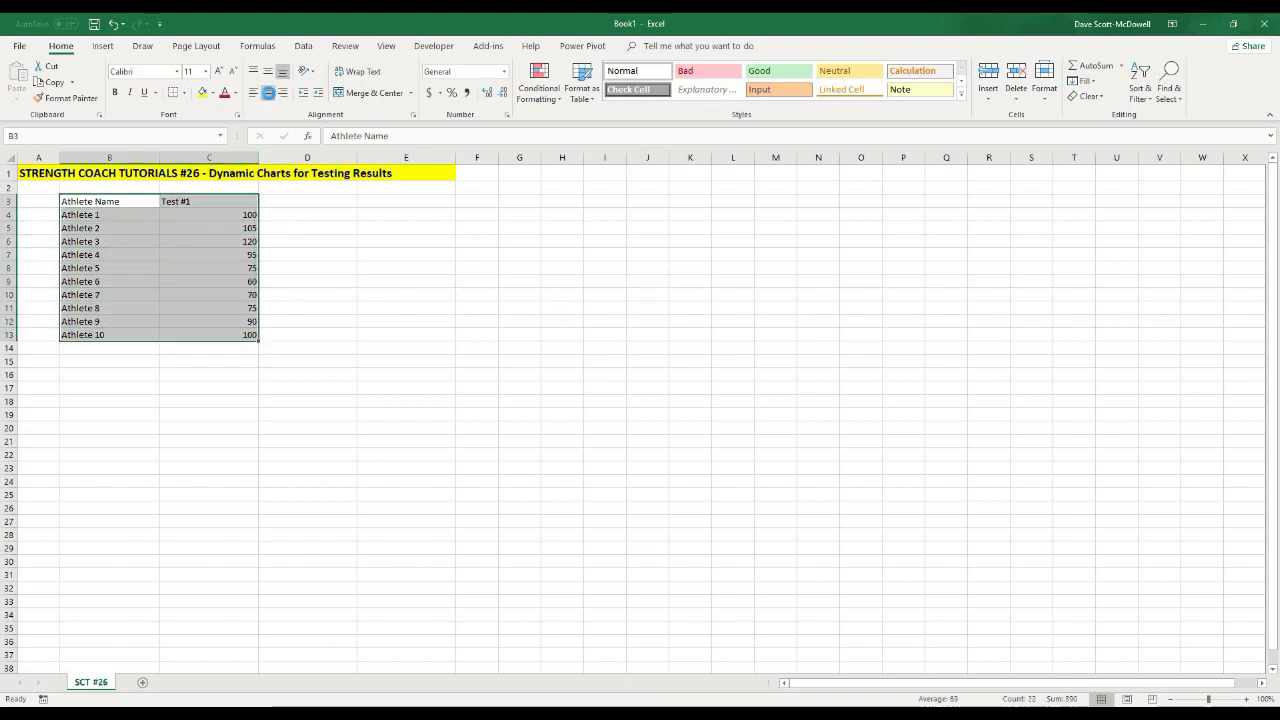
pyautogui.click(268, 92)
pyautogui.click(565, 362)
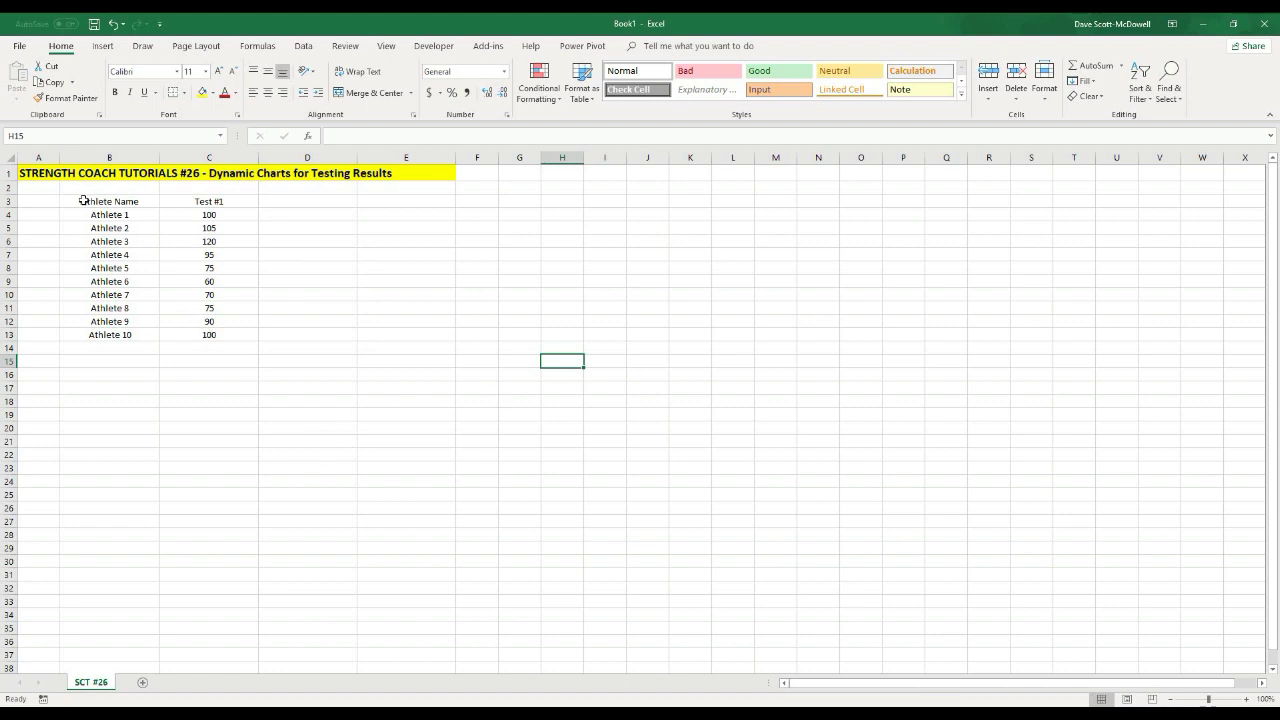
# Make the Athlete Name and Test #1 headers in B3:C3 bold.
pyautogui.moveTo(100, 201); pyautogui.dragTo(174, 203)
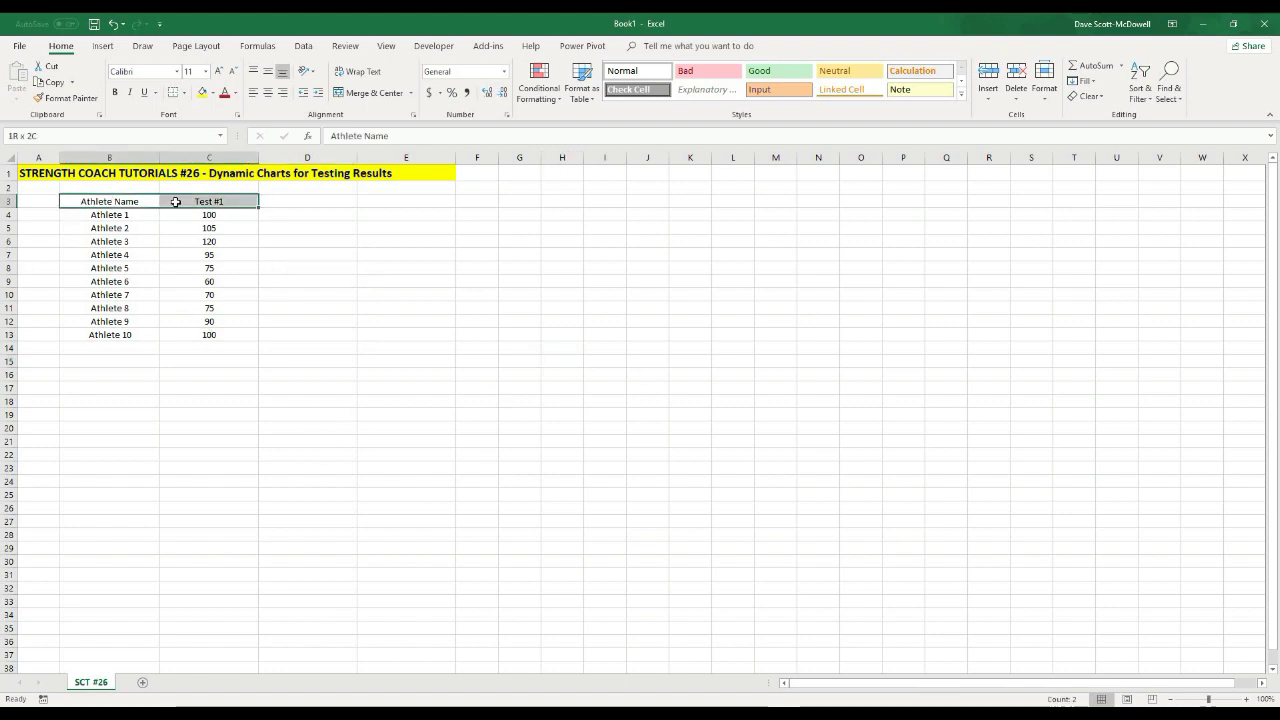
pyautogui.click(591, 414)
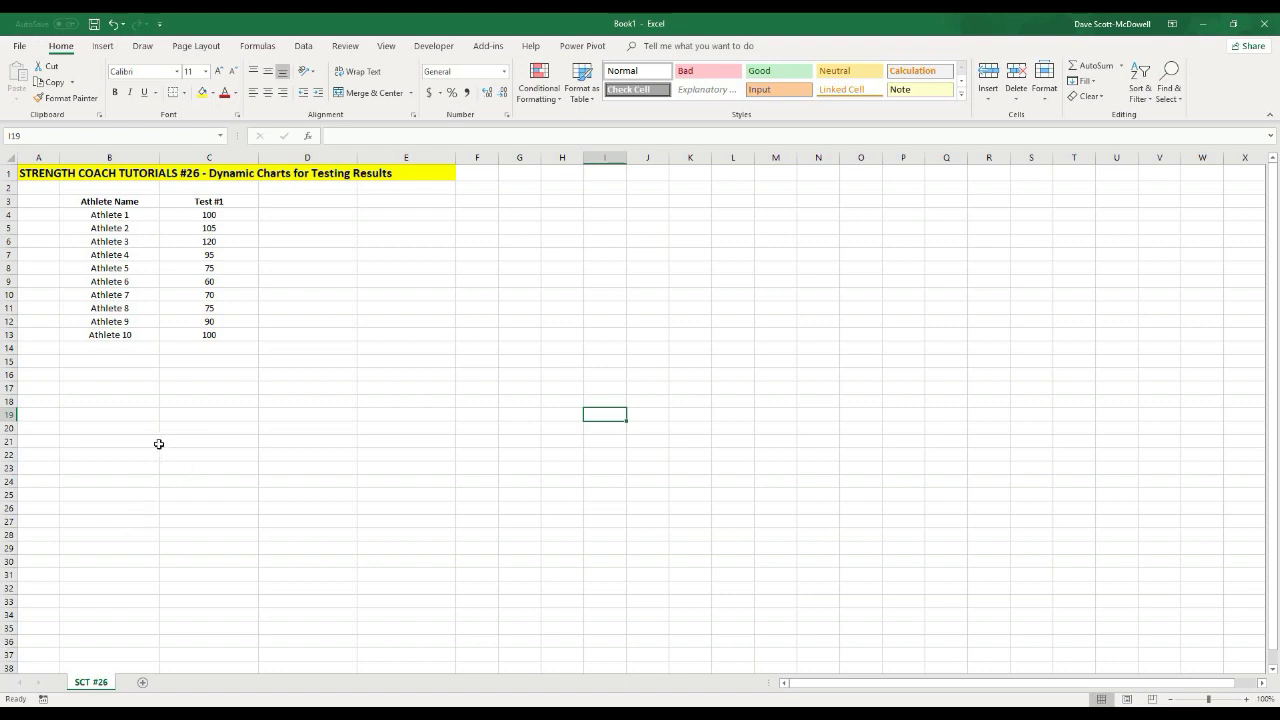
pyautogui.click(449, 437)
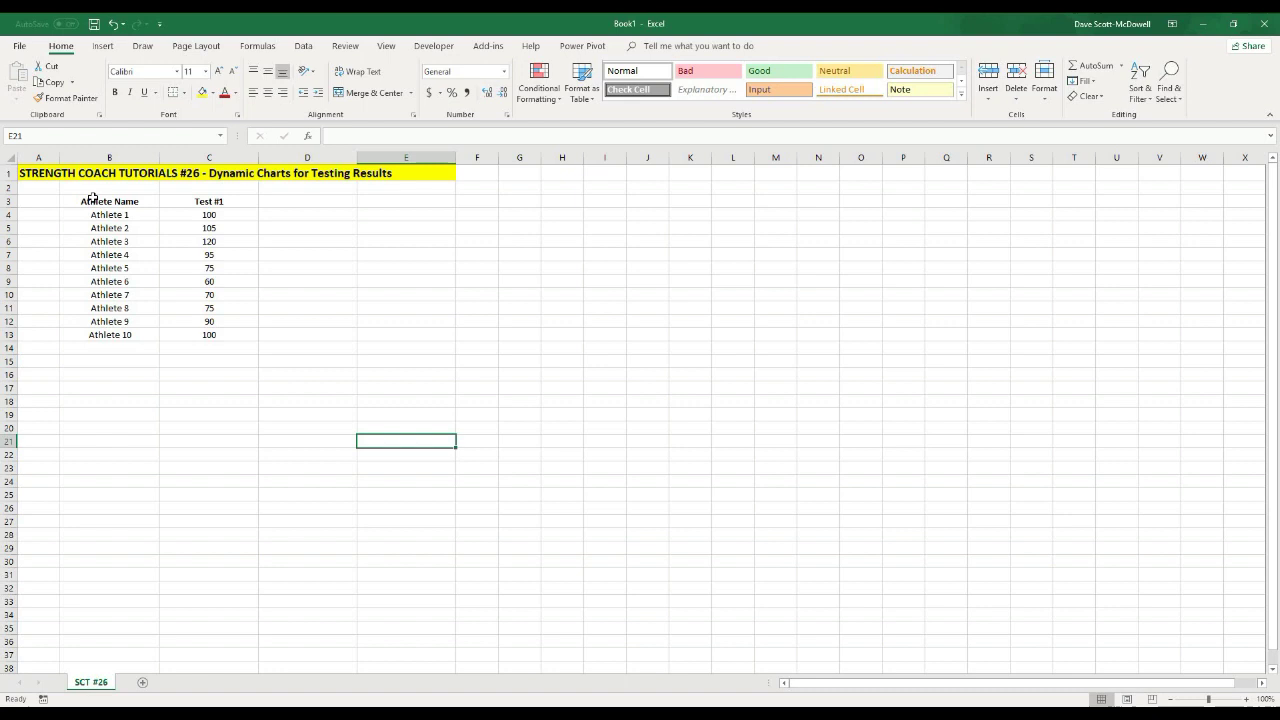
# Format B3:C13 as a table with headers, using the first black-and-white Light style.
pyautogui.moveTo(93, 201); pyautogui.dragTo(205, 335)
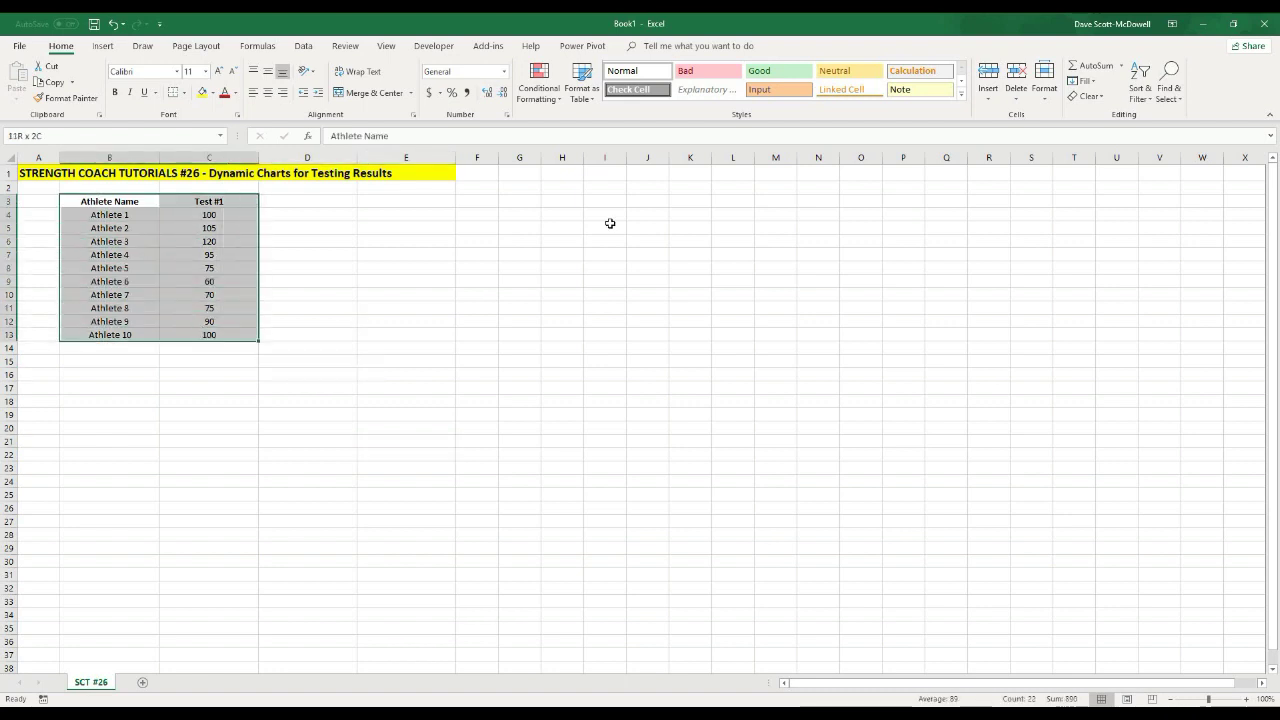
pyautogui.click(578, 101)
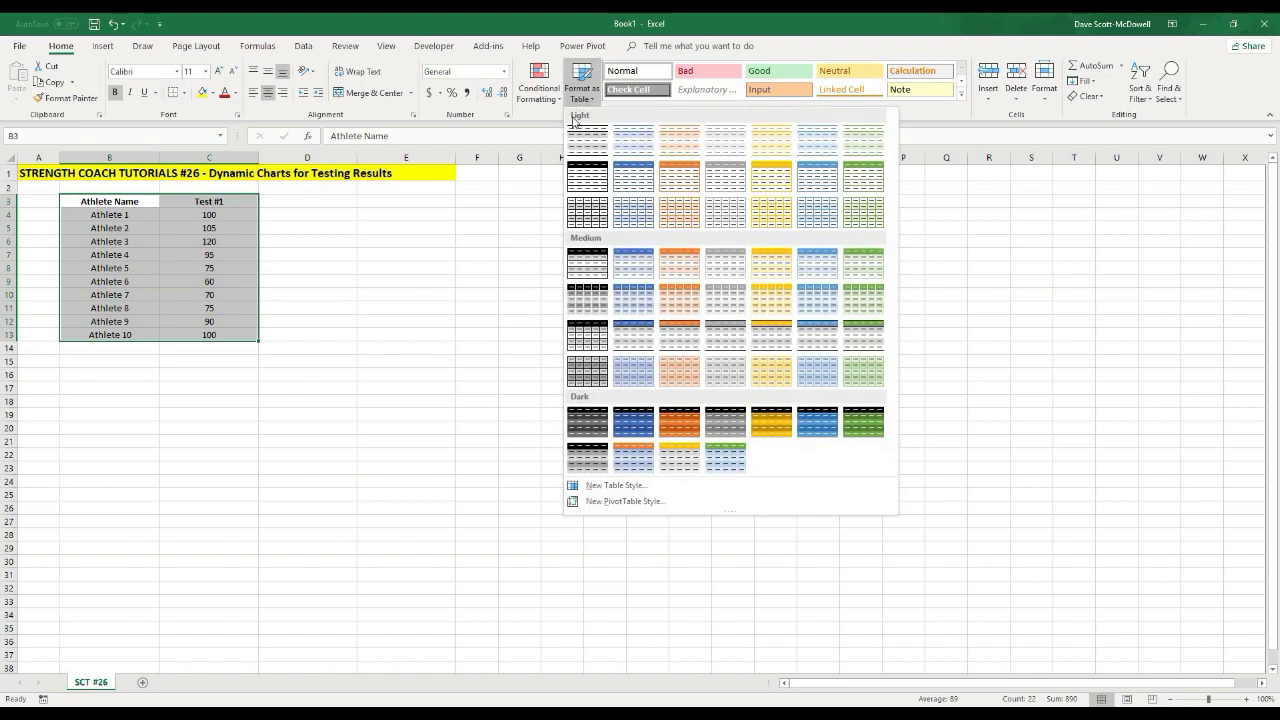
pyautogui.click(585, 145)
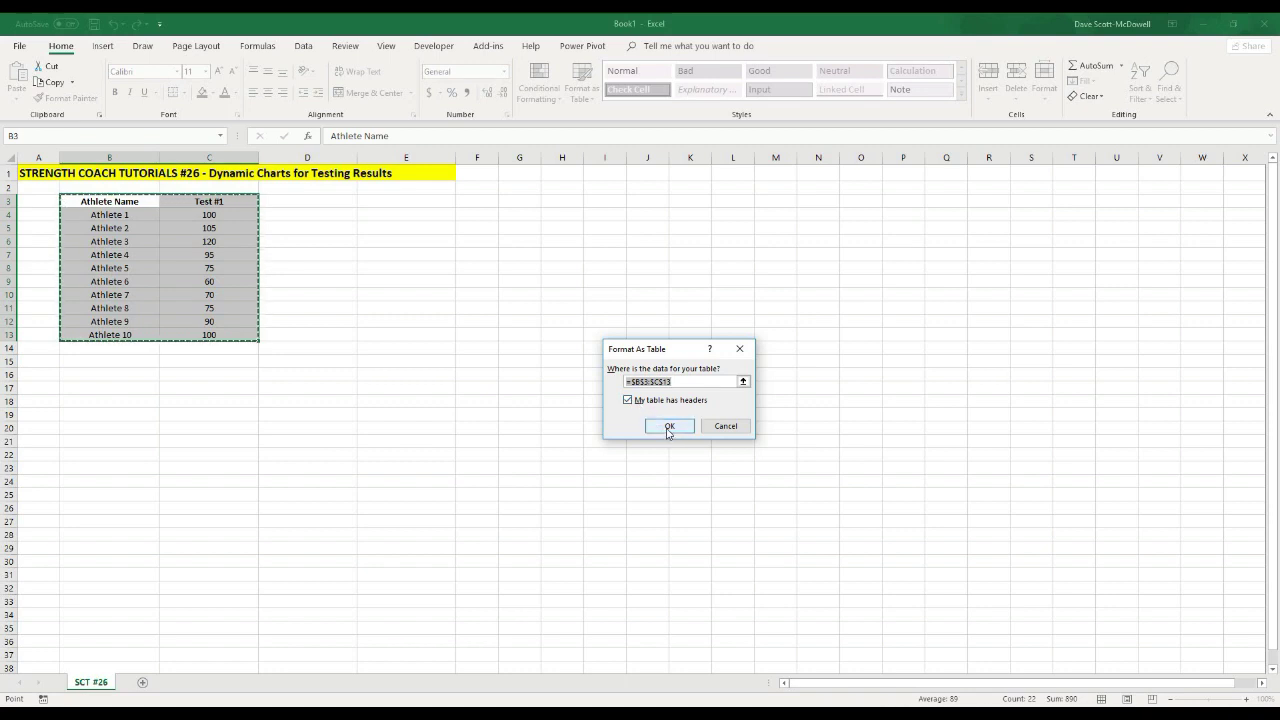
pyautogui.click(667, 427)
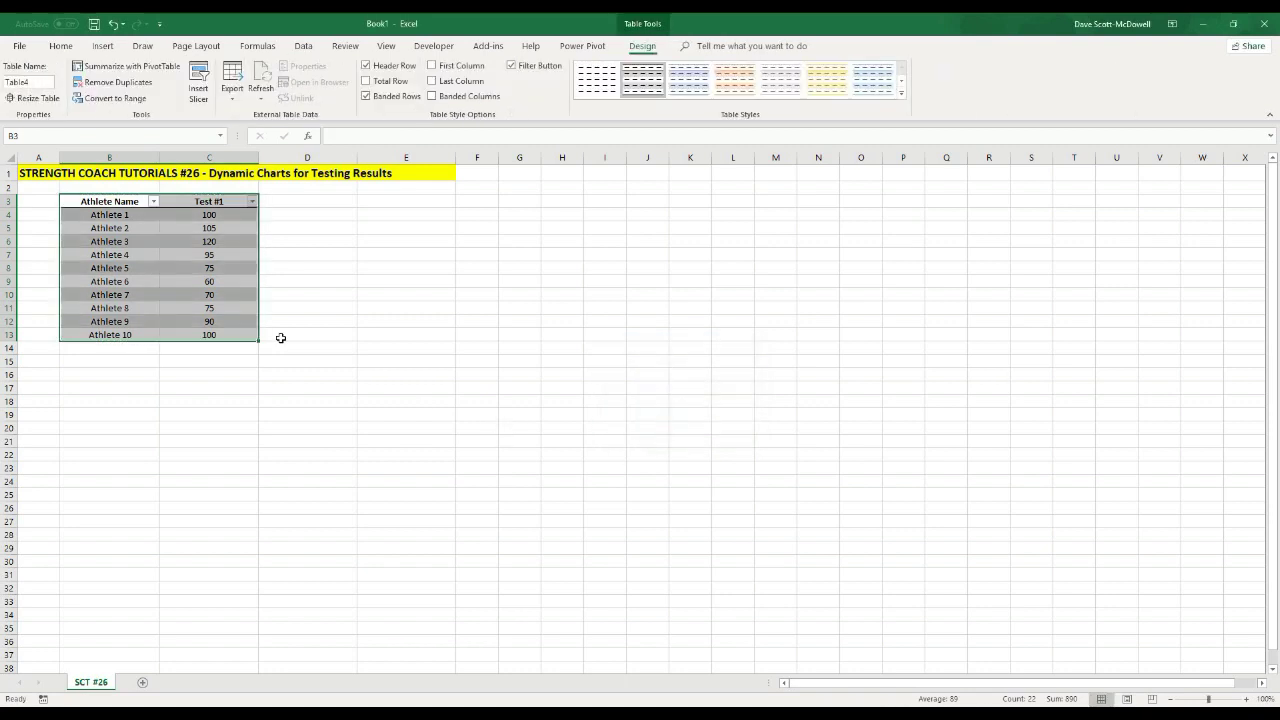
pyautogui.click(510, 428)
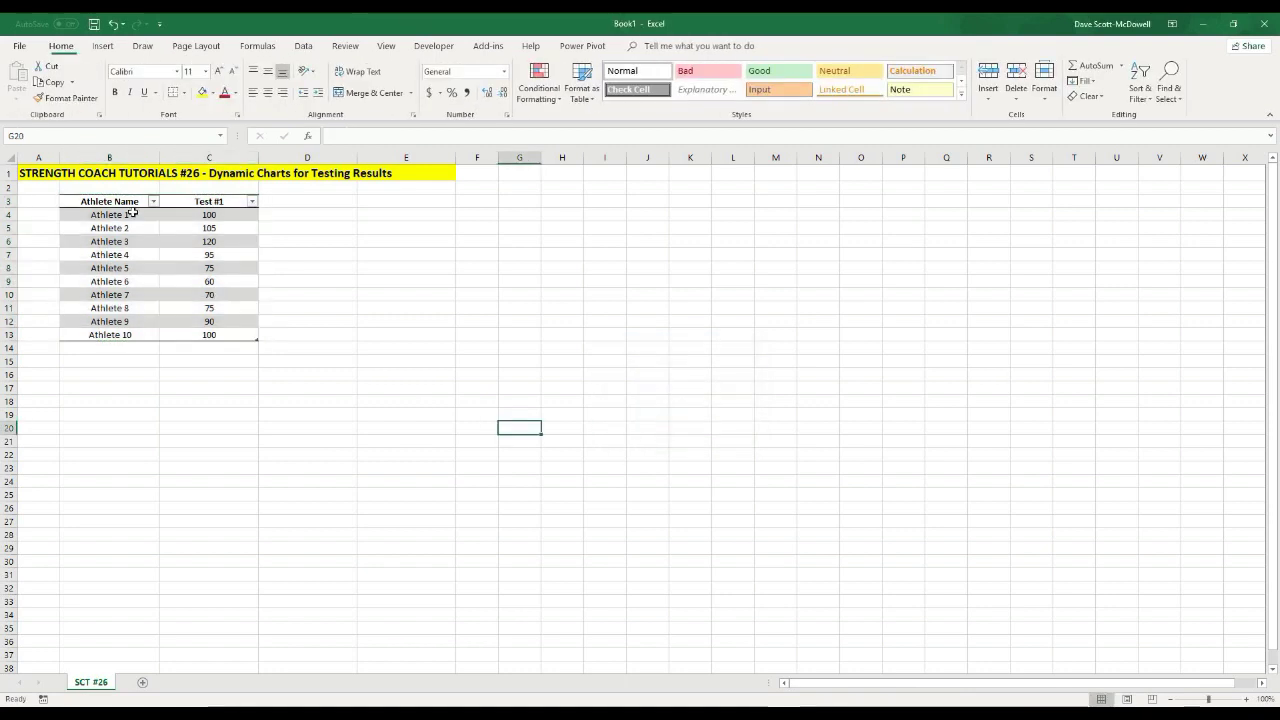
# Enter Athlete 11, Athlete 12 and Athlete 13 in B14:B16, directly below the table's last row.
pyautogui.click(117, 400)
pyautogui.click(104, 348)
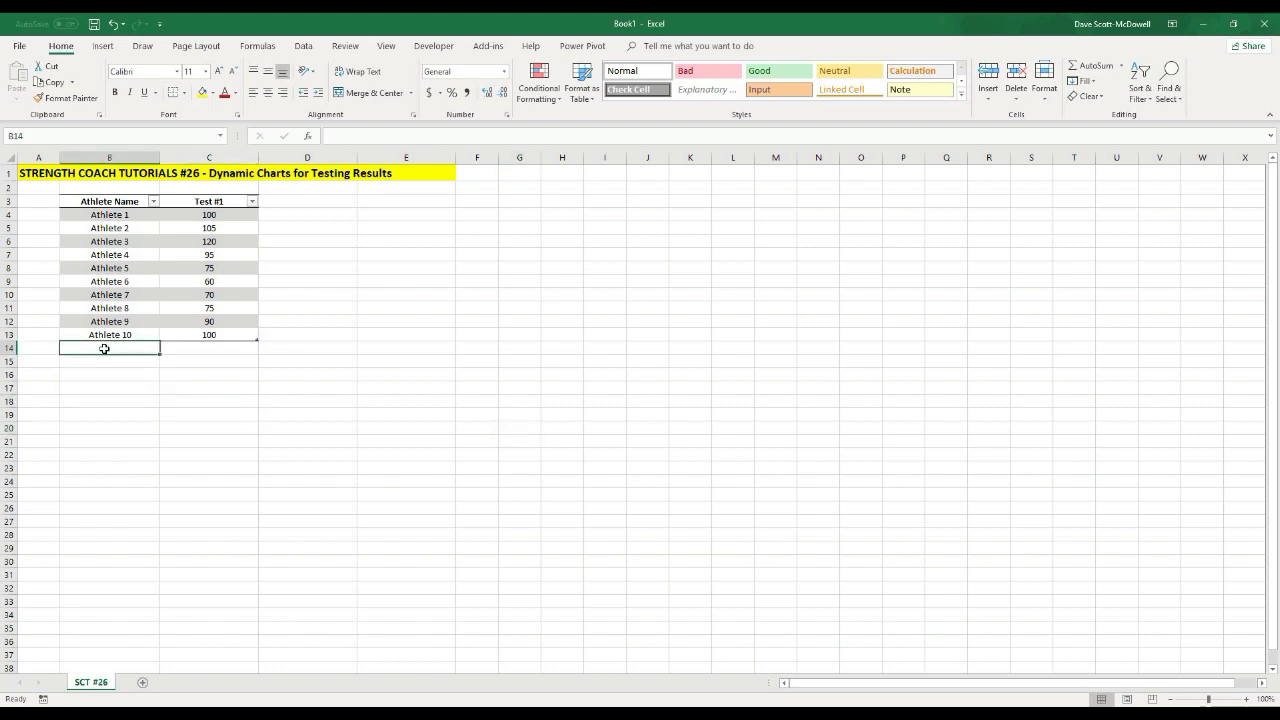
pyautogui.write('Athlete')
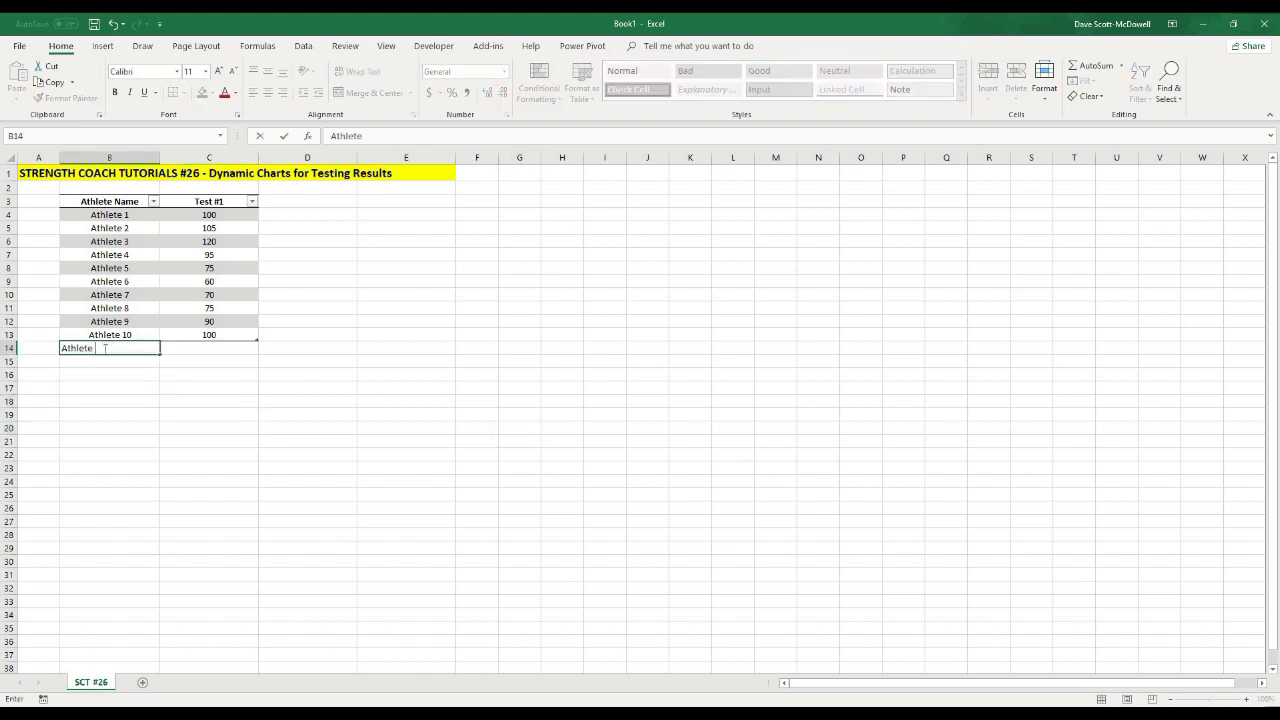
pyautogui.write(' 11')
pyautogui.press('Return')
pyautogui.write('Athlete 12')
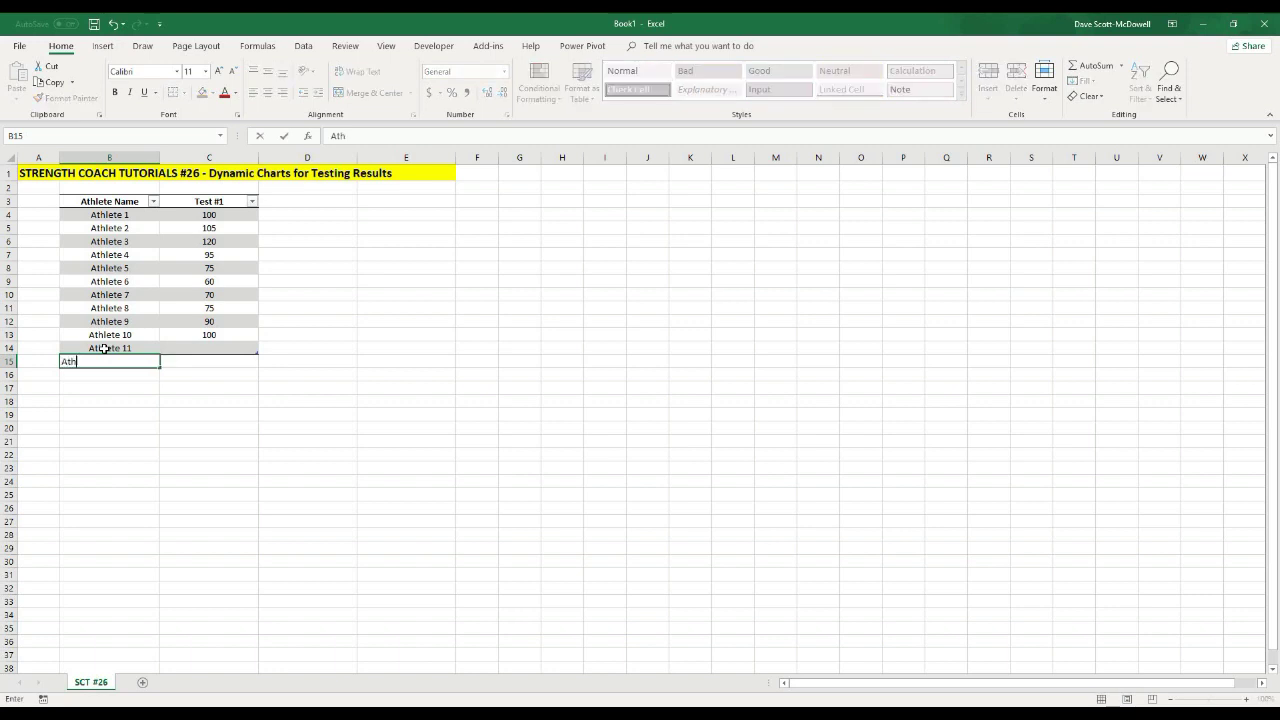
pyautogui.press('Return')
pyautogui.write('Athlete 13')
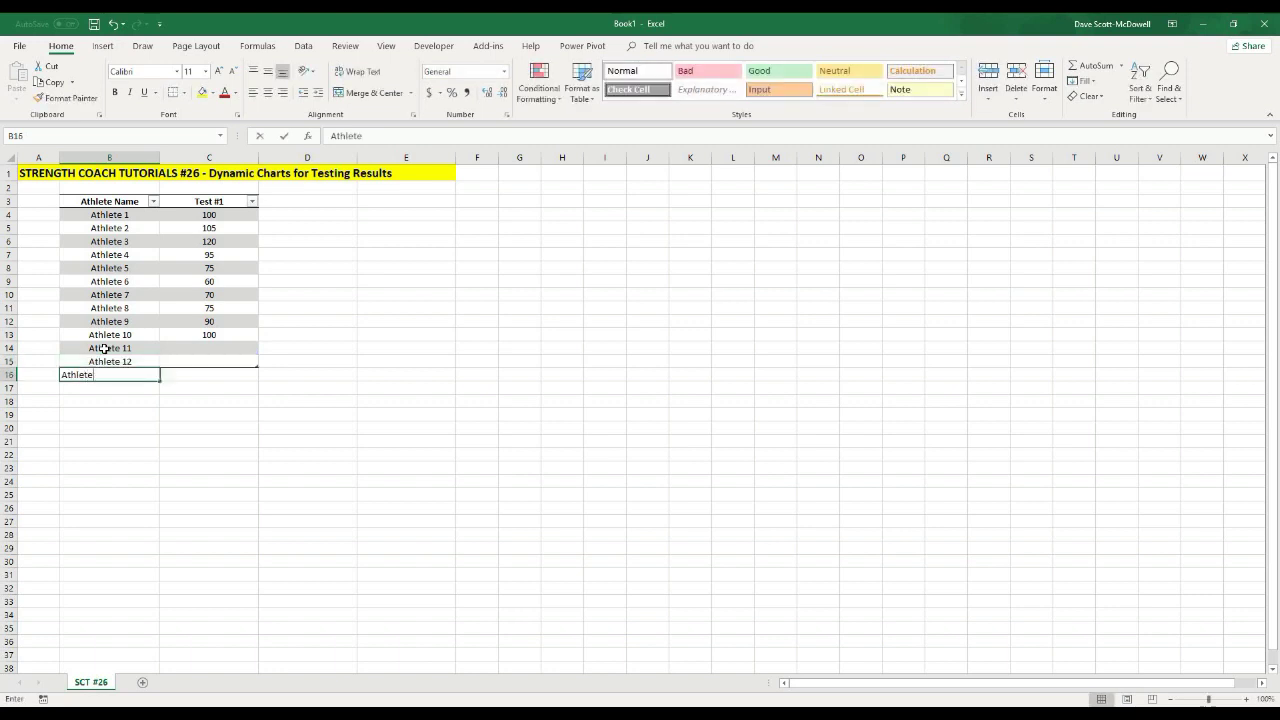
pyautogui.press('Return')
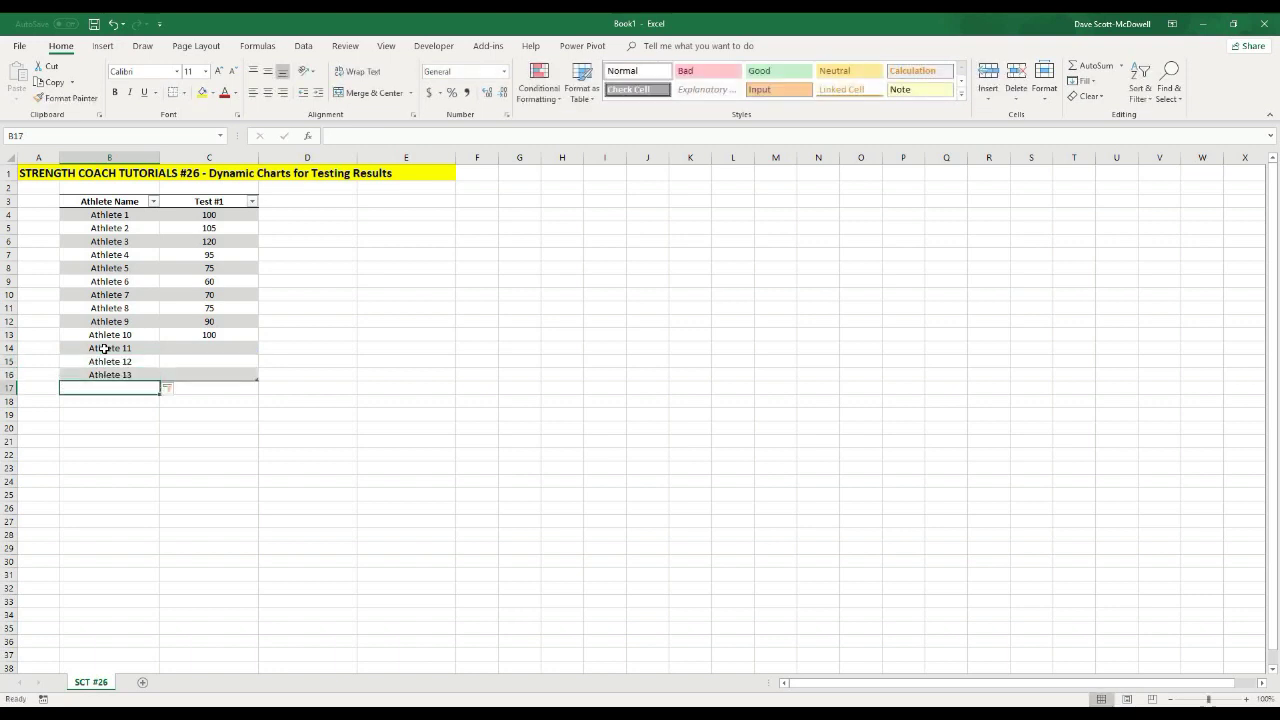
# Delete the table rows for Athletes 11 to 13.
pyautogui.moveTo(104, 348); pyautogui.dragTo(106, 375)
pyautogui.rightClick(107, 377)
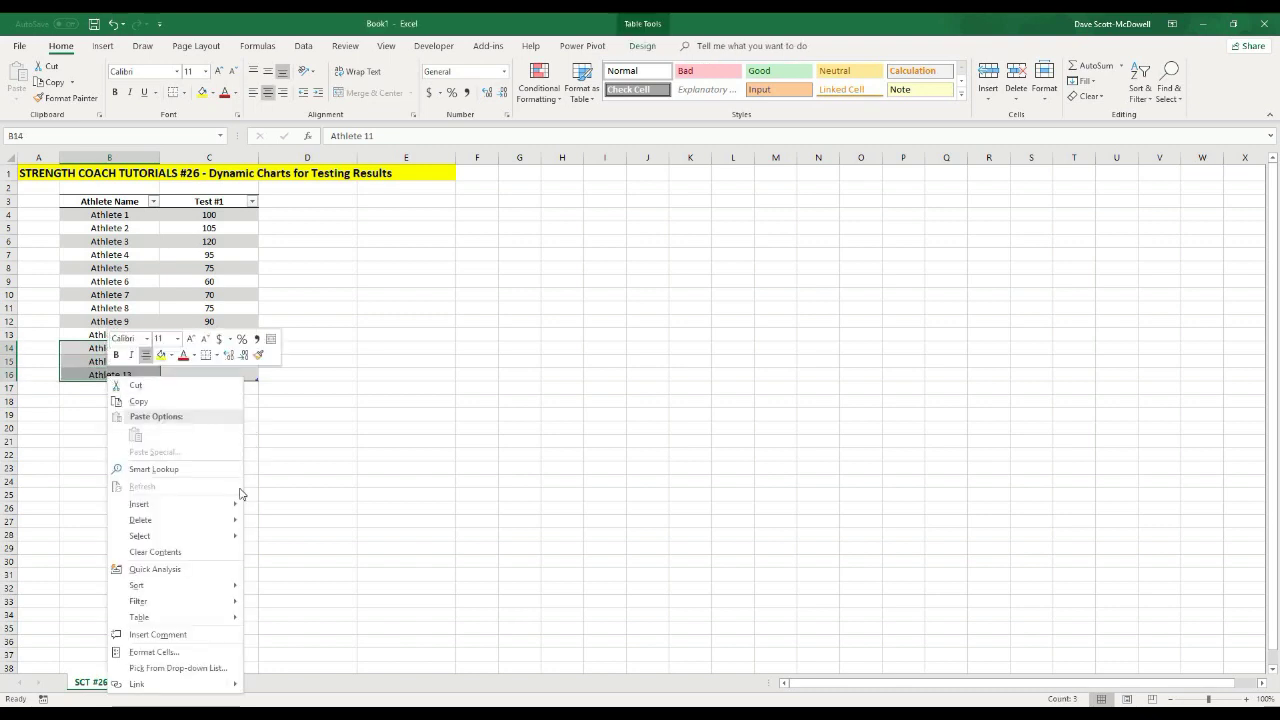
pyautogui.moveTo(232, 520)
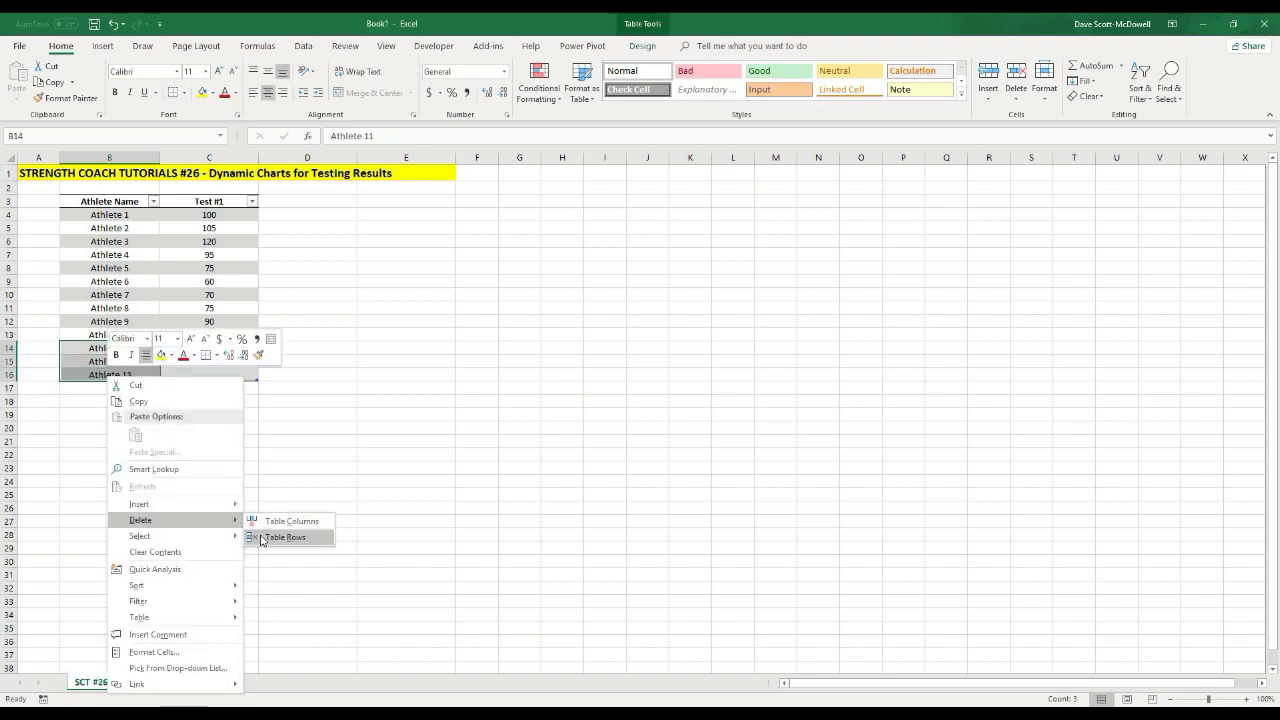
pyautogui.click(264, 539)
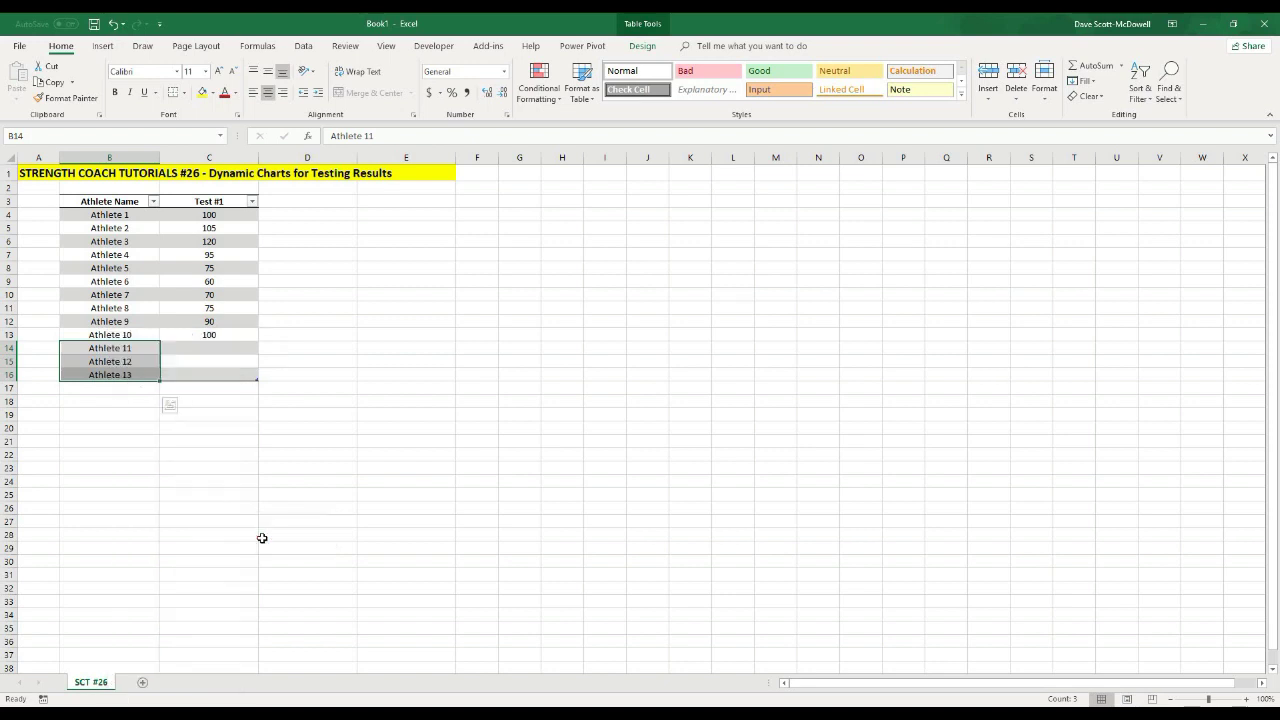
pyautogui.click(434, 417)
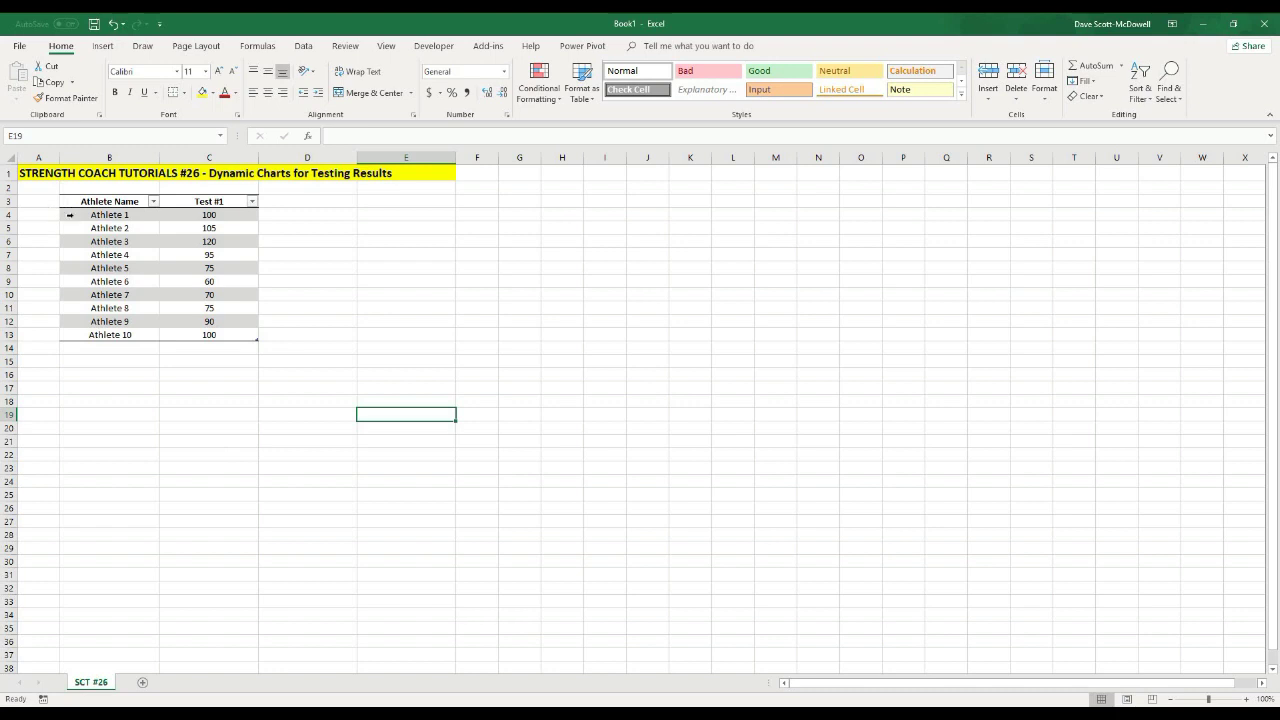
pyautogui.moveTo(97, 214); pyautogui.dragTo(209, 340)
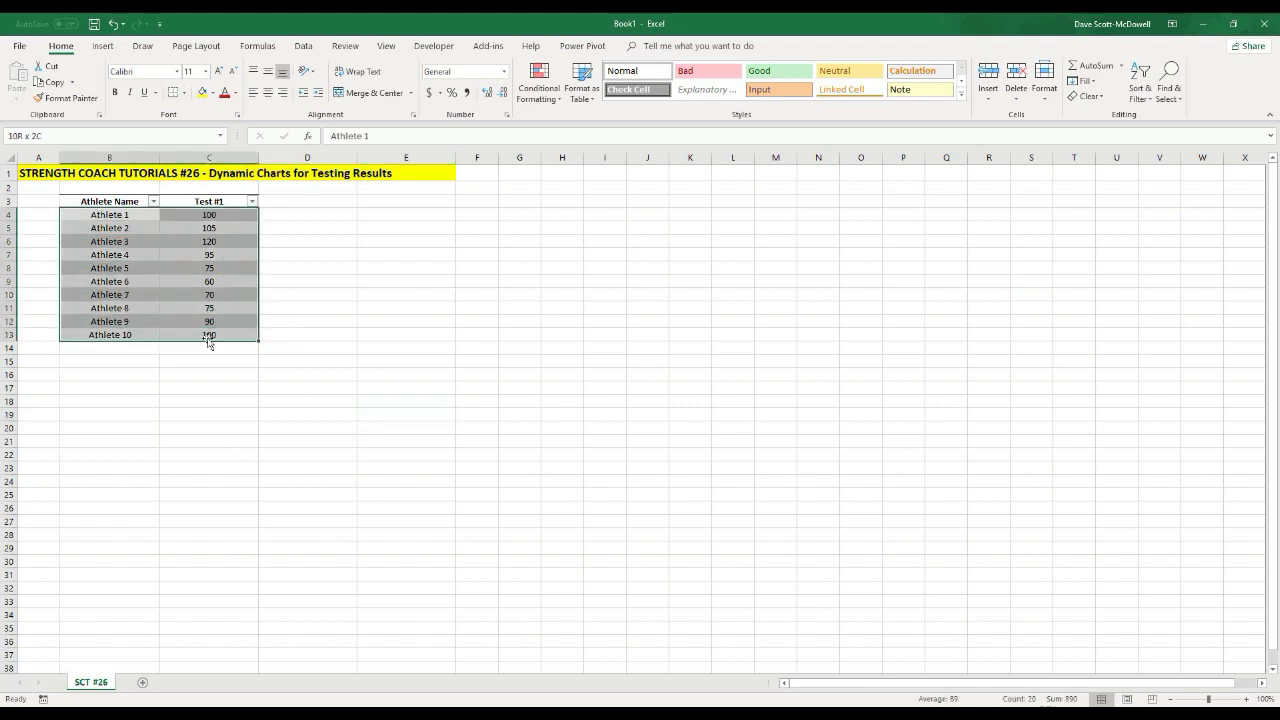
pyautogui.click(189, 469)
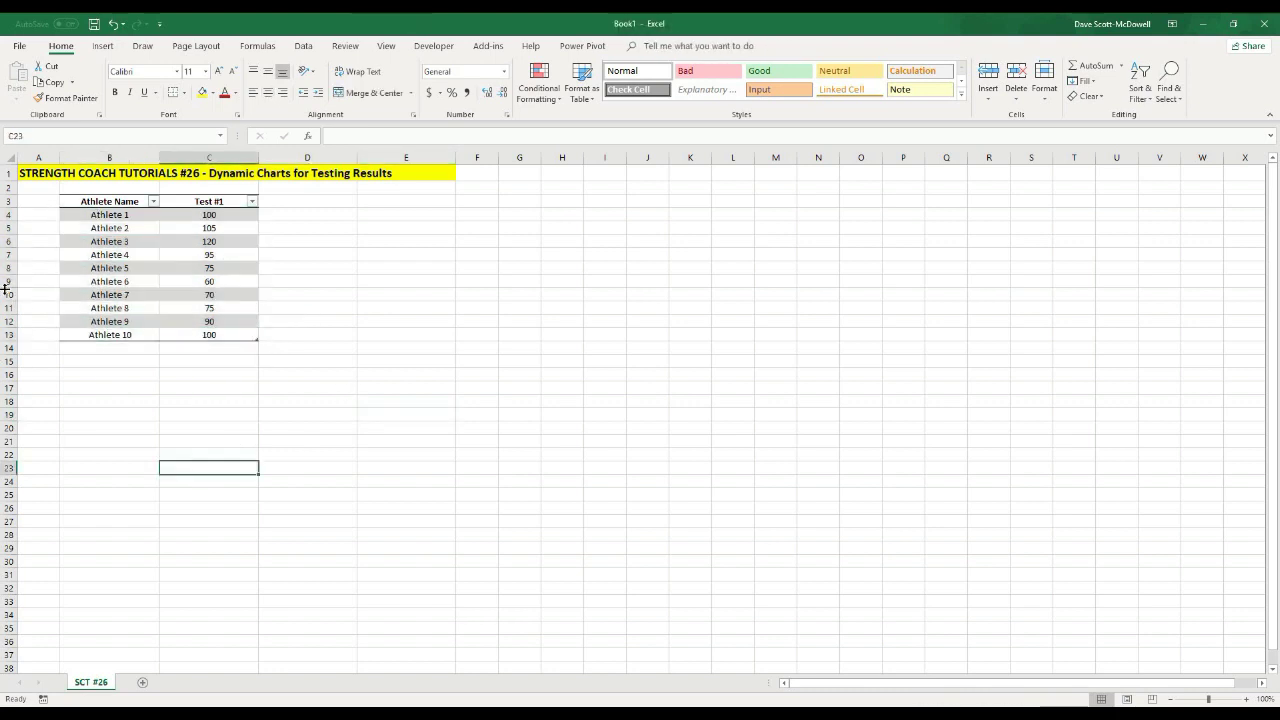
# Insert a 2-D clustered column chart from the table's athlete names and Test #1 results.
pyautogui.click(58, 193)
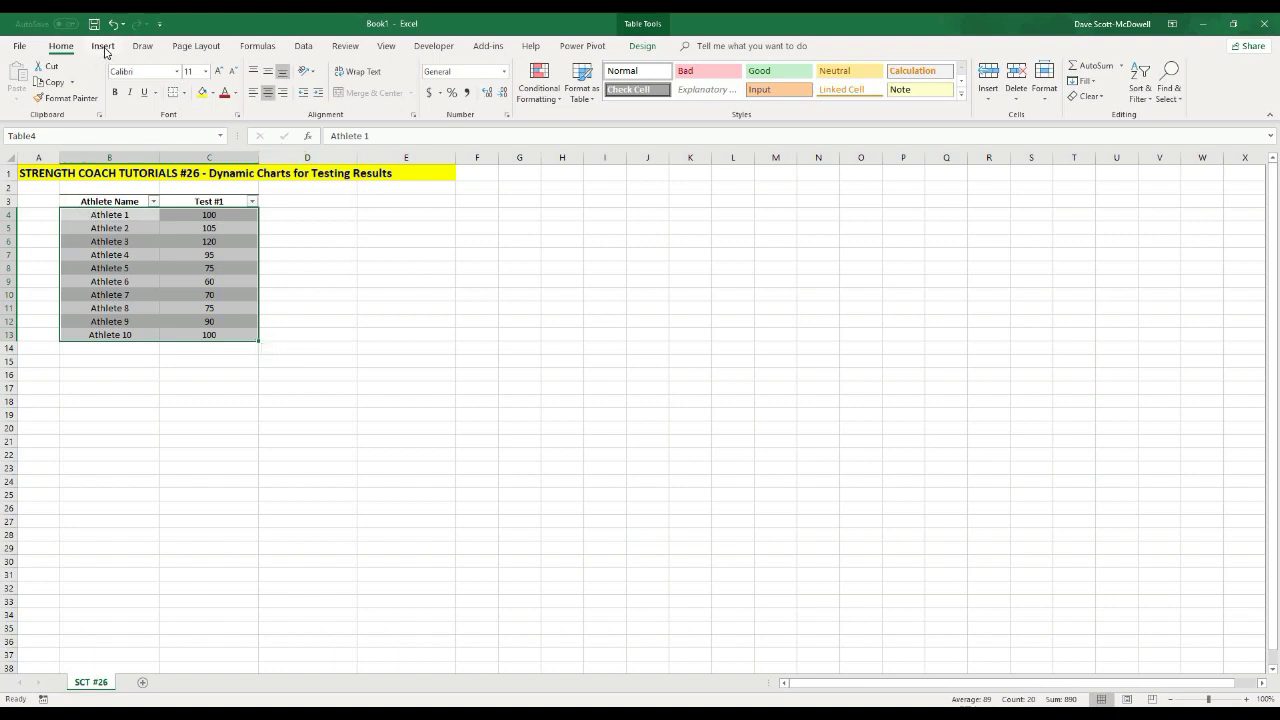
pyautogui.click(104, 46)
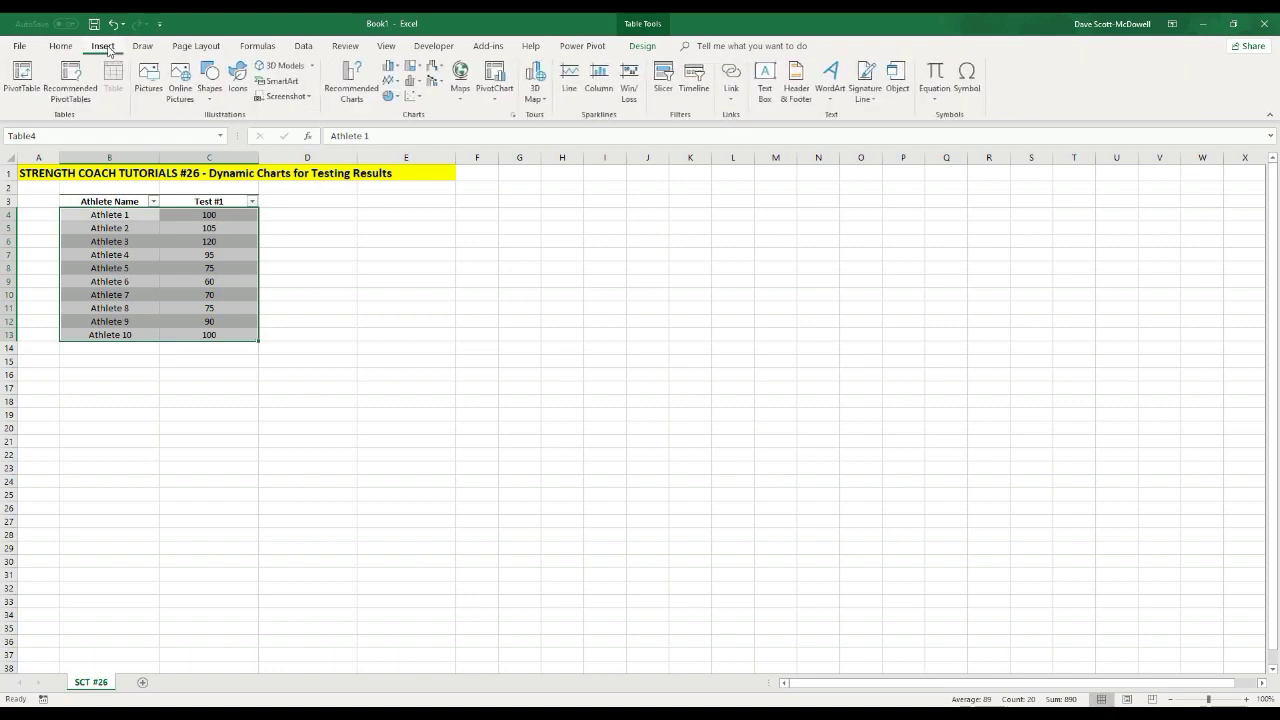
pyautogui.click(399, 67)
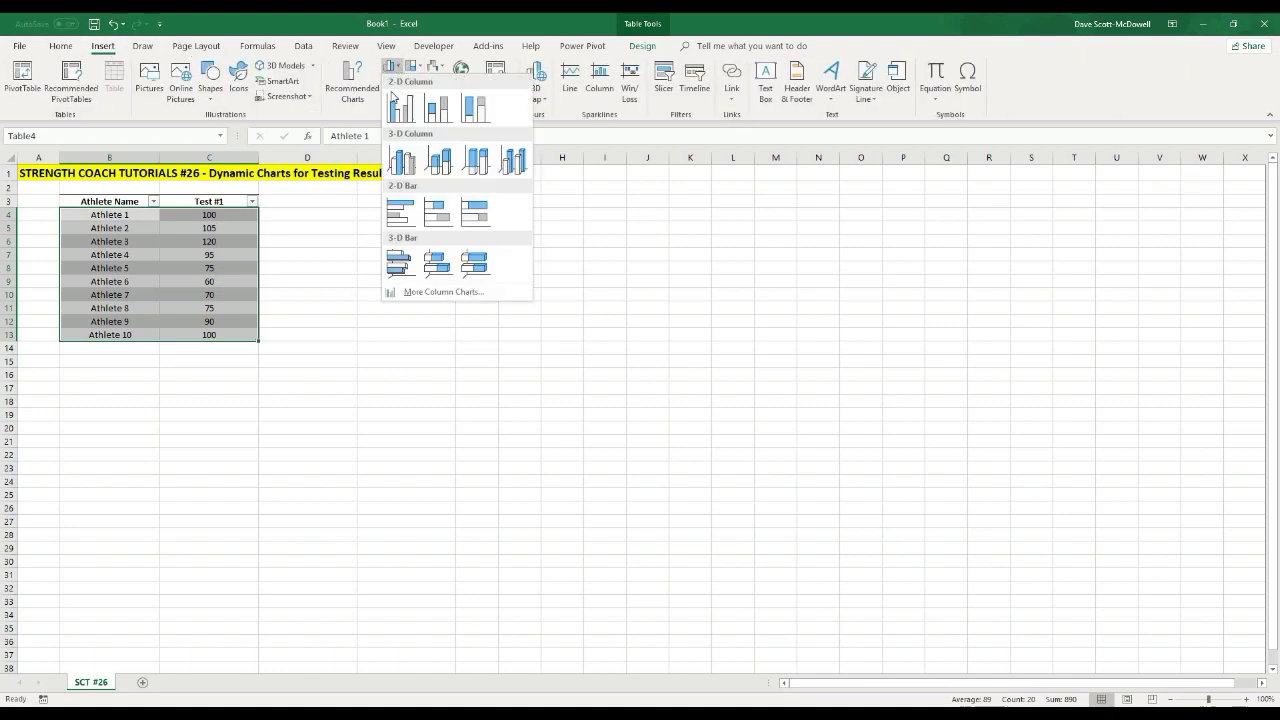
pyautogui.click(394, 115)
# Move the chart beside the table with its upper corner at E3, and enlarge it to reach about column M and row 21.
pyautogui.moveTo(574, 334); pyautogui.dragTo(449, 206)
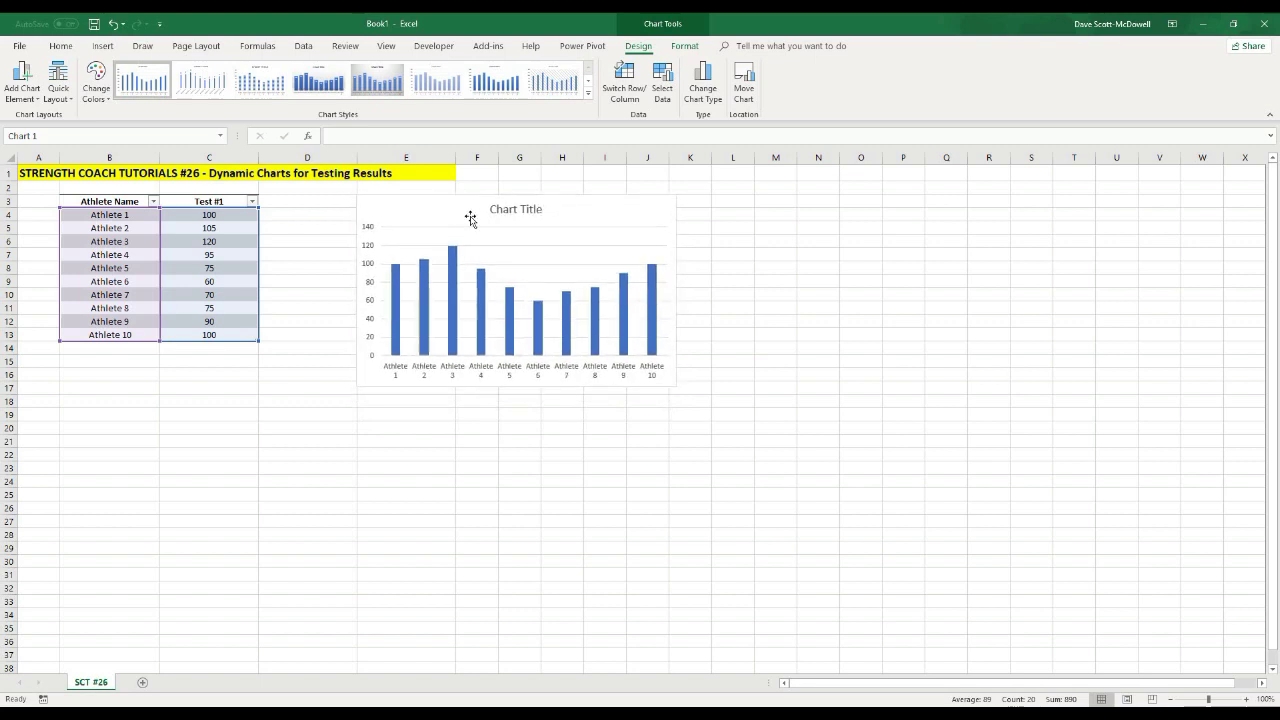
pyautogui.moveTo(679, 291); pyautogui.dragTo(782, 290)
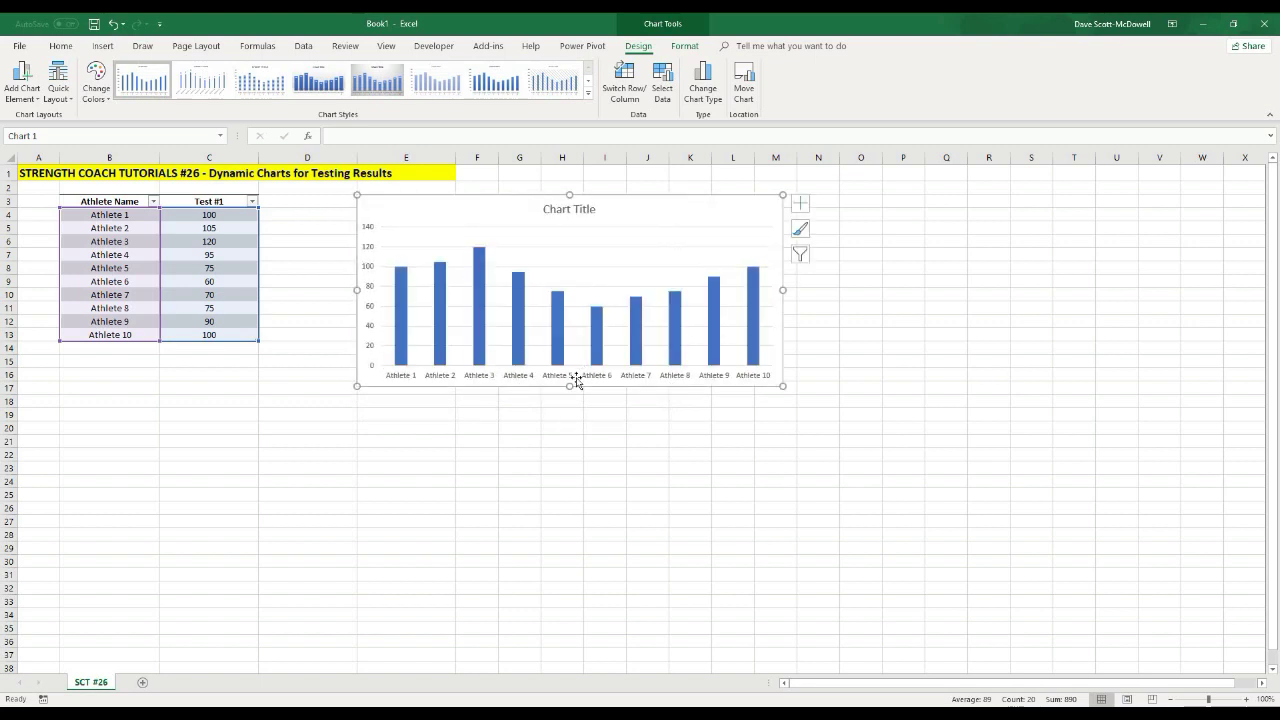
pyautogui.moveTo(569, 386); pyautogui.dragTo(566, 440)
pyautogui.click(909, 431)
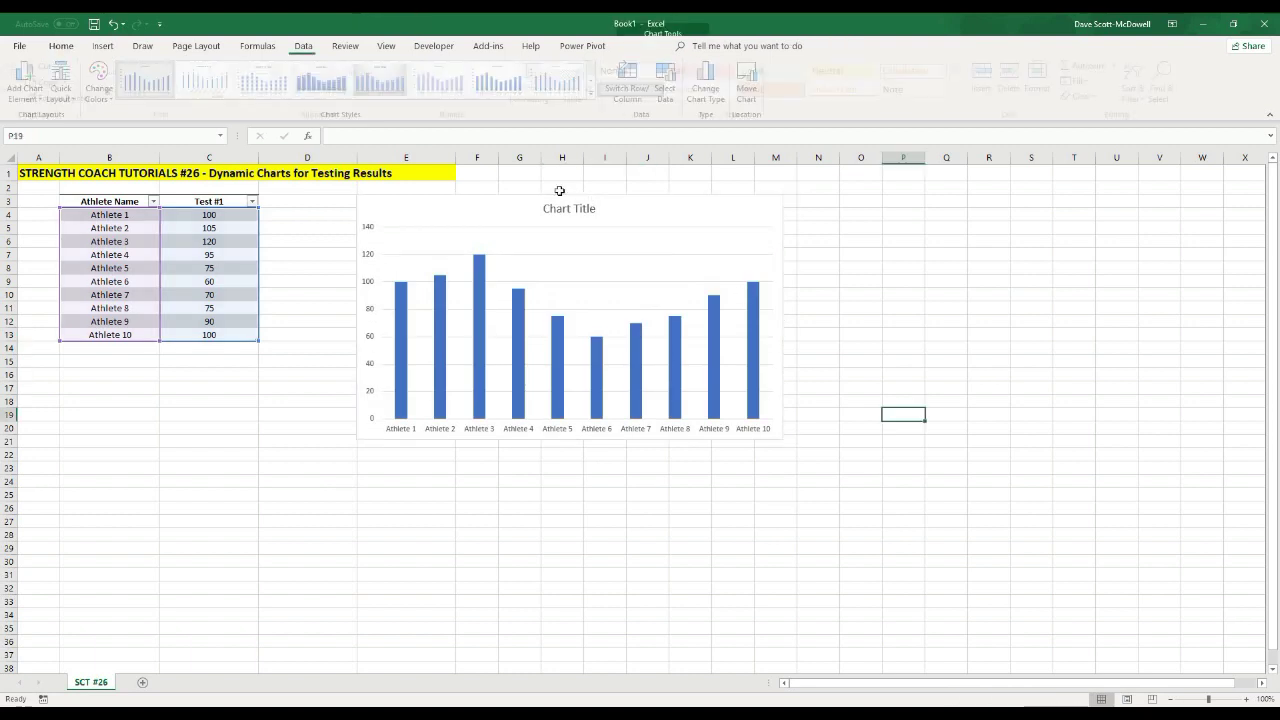
# Delete the title from the column chart.
pyautogui.click(584, 216)
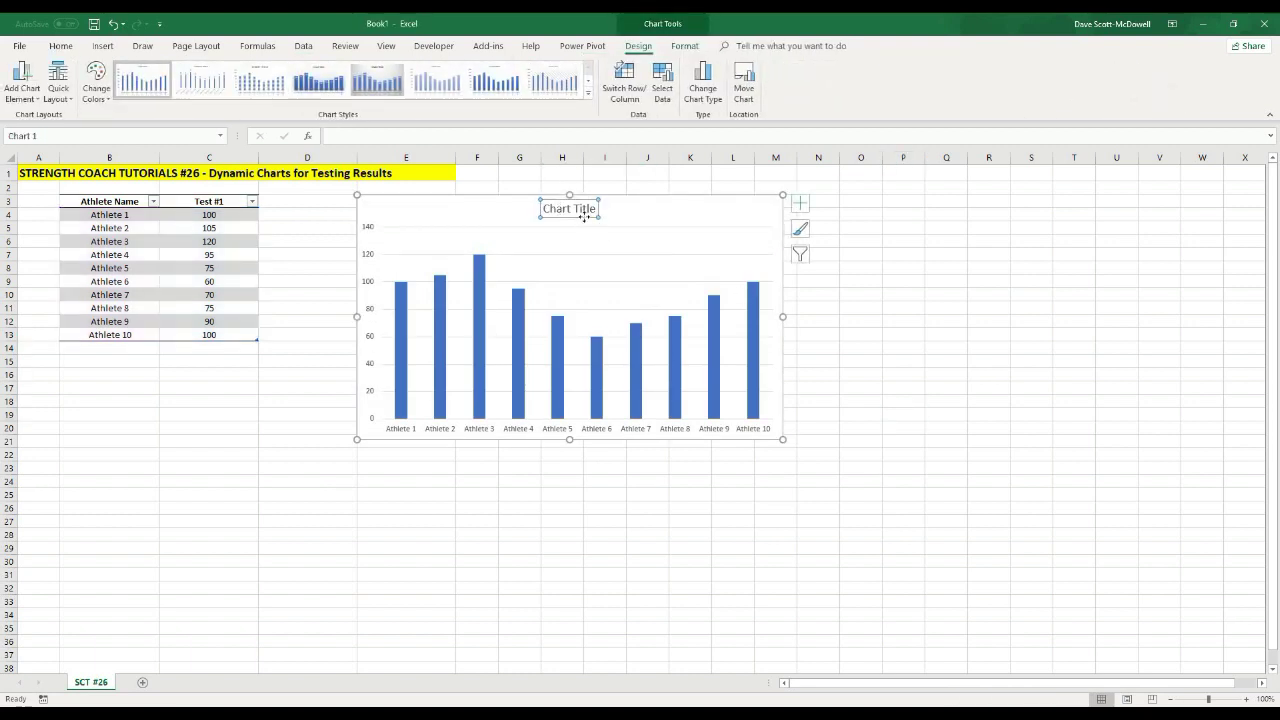
pyautogui.press('Delete')
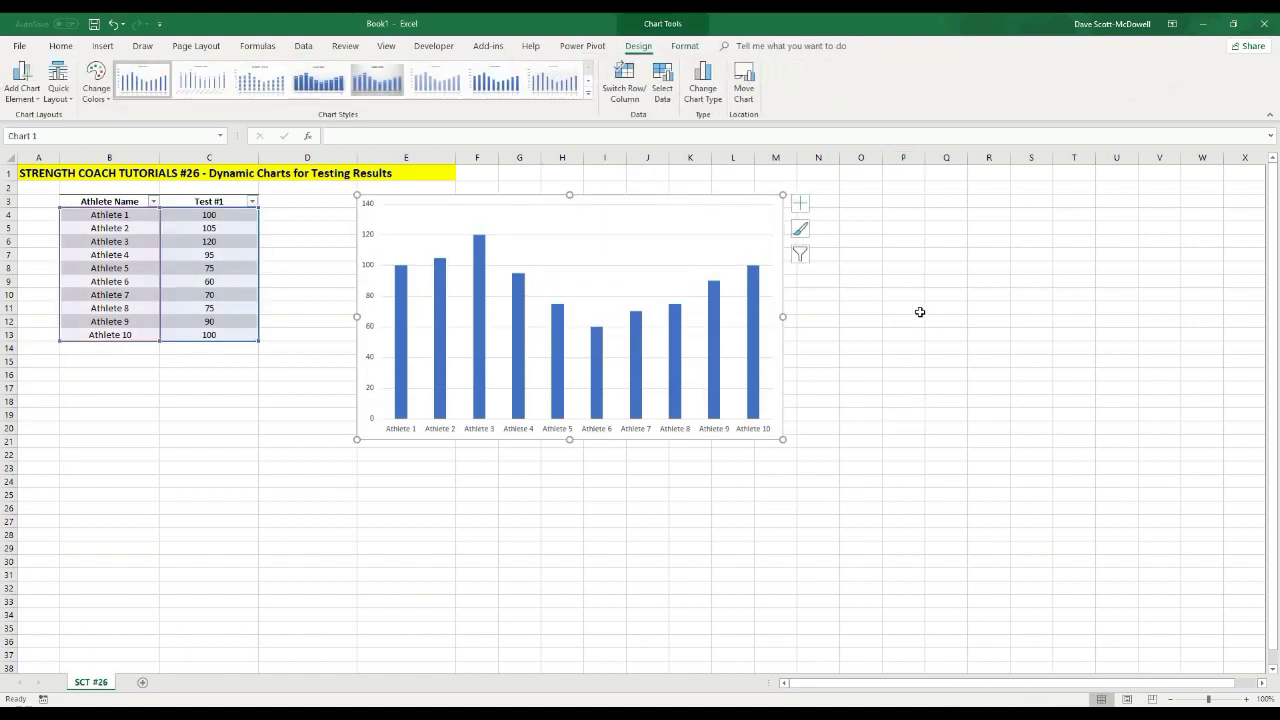
pyautogui.click(903, 305)
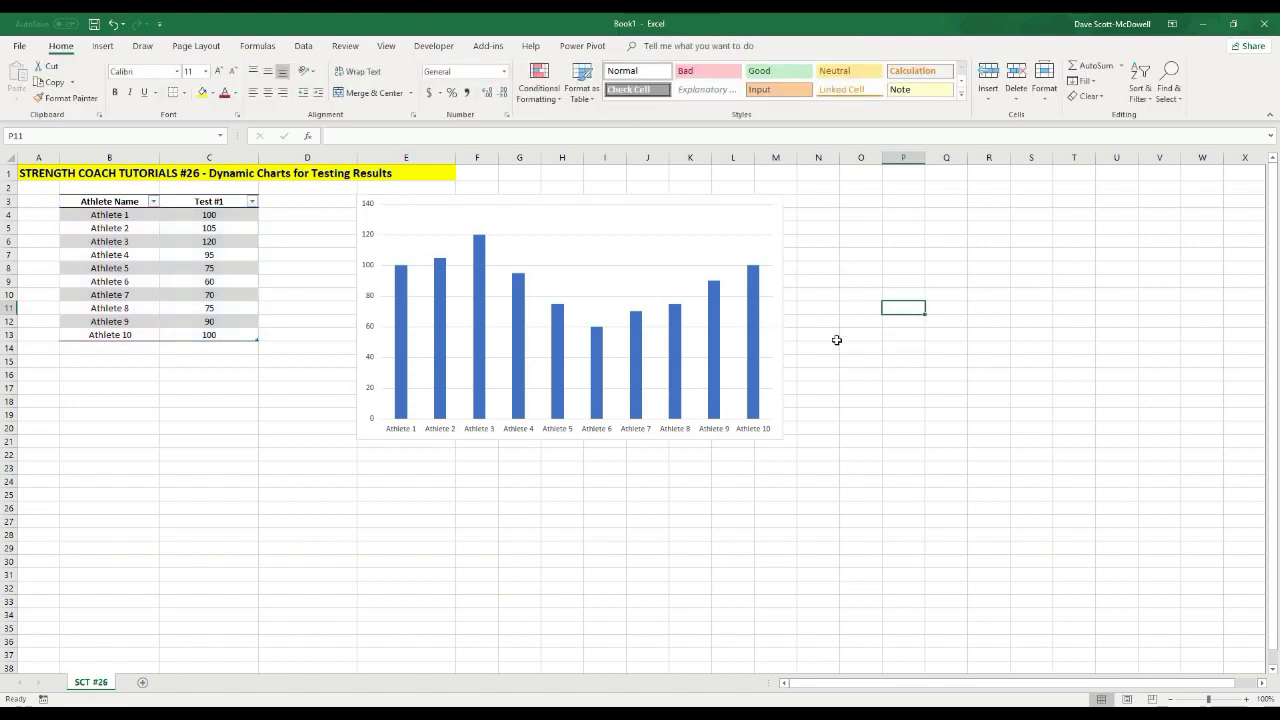
# Add Athlete 11 with a Test #1 result of 130 in row 14, directly below the table.
pyautogui.click(122, 348)
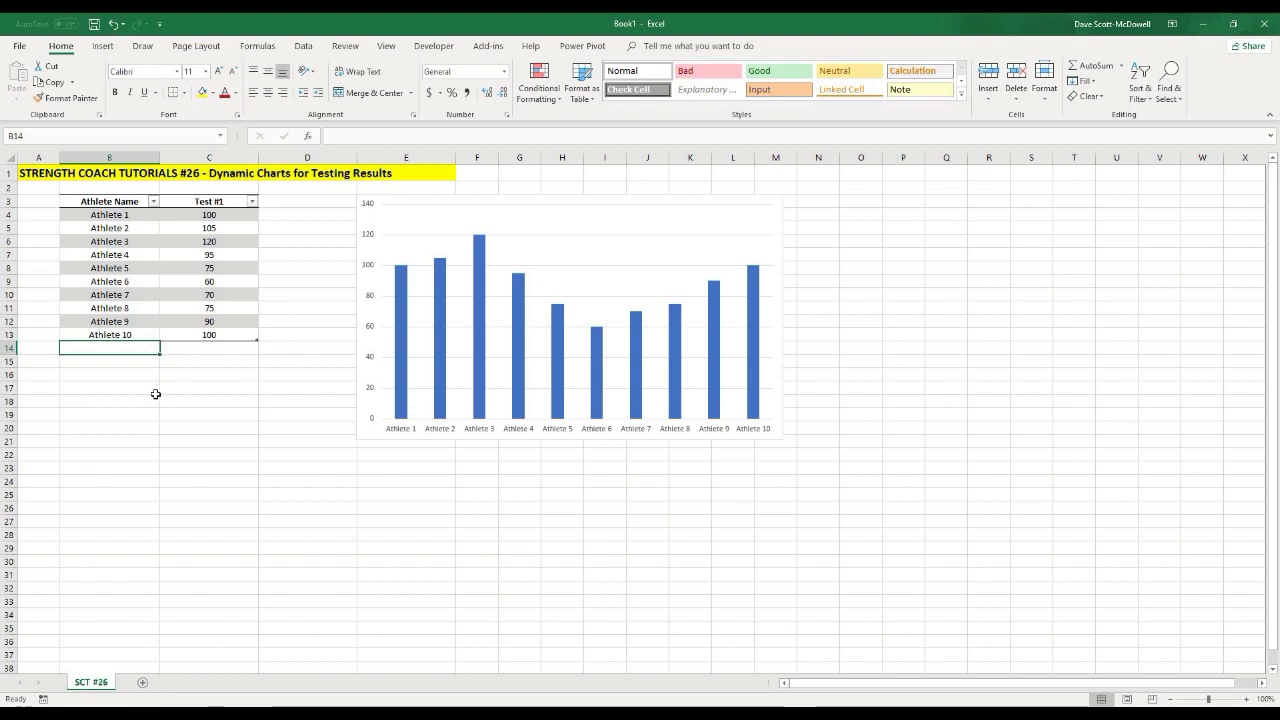
pyautogui.write('Athlete 11')
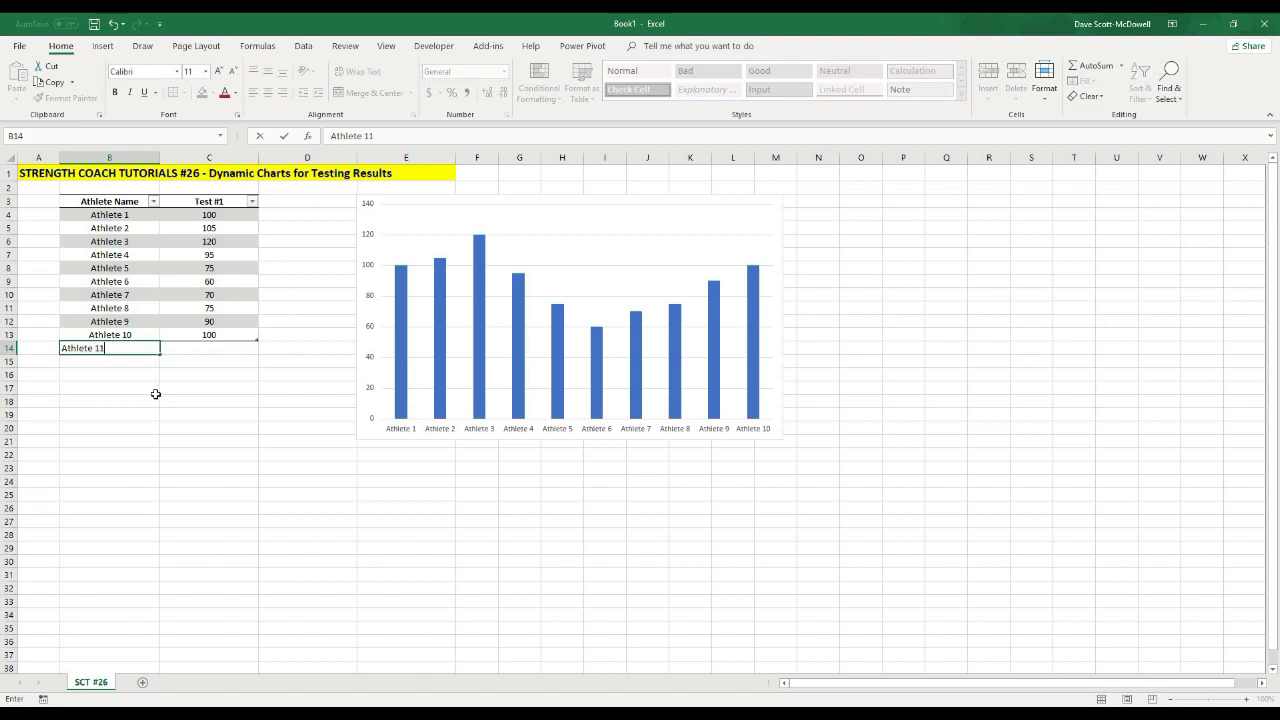
pyautogui.press('Return')
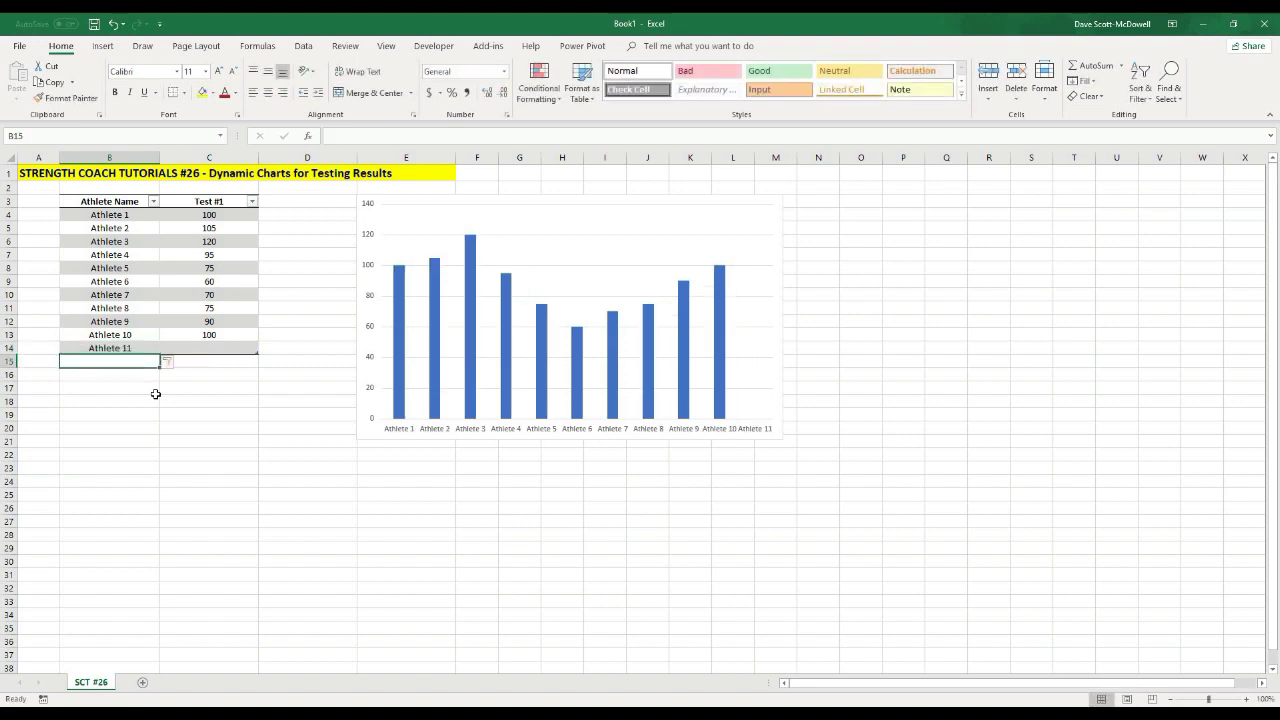
pyautogui.click(213, 348)
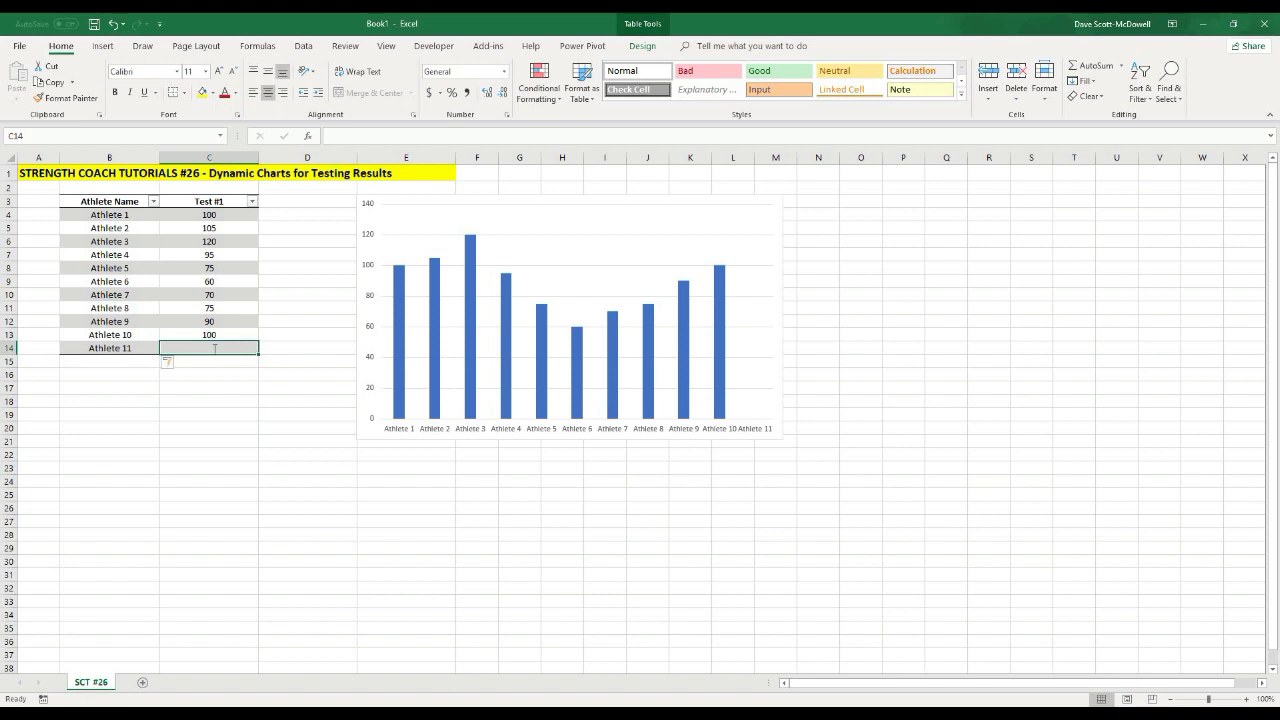
pyautogui.write('130')
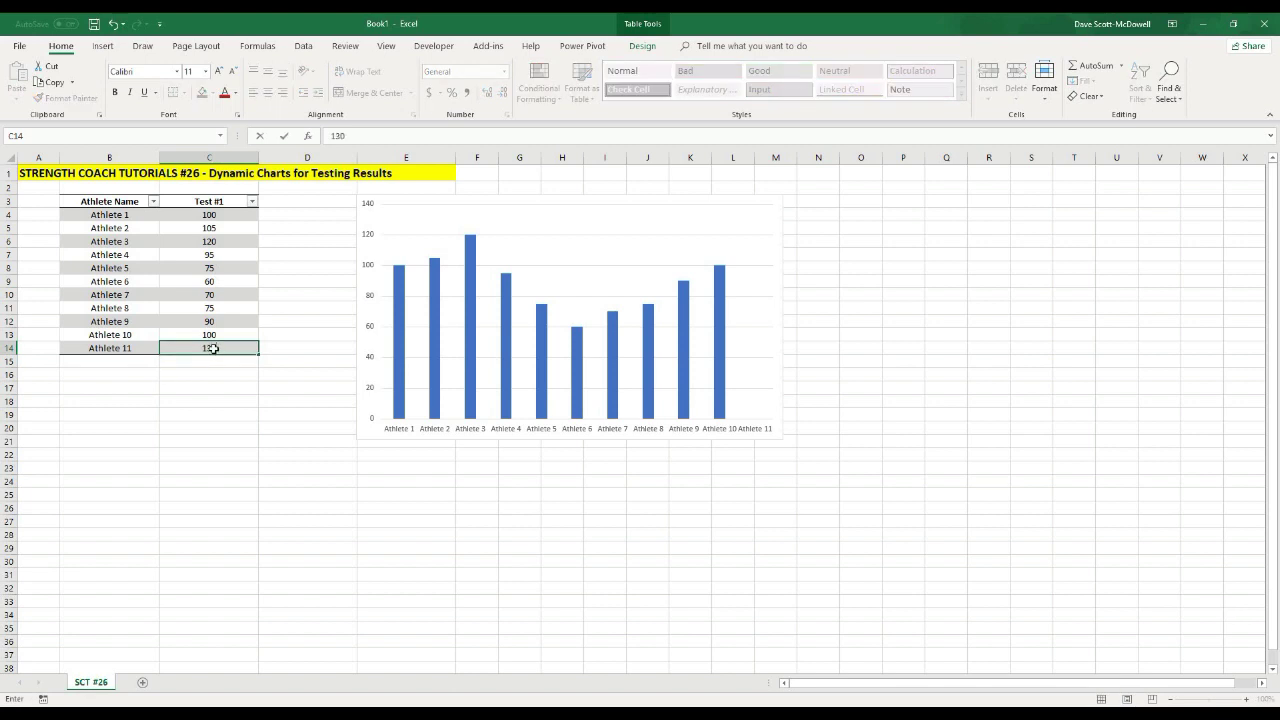
pyautogui.press('Return')
pyautogui.click(106, 426)
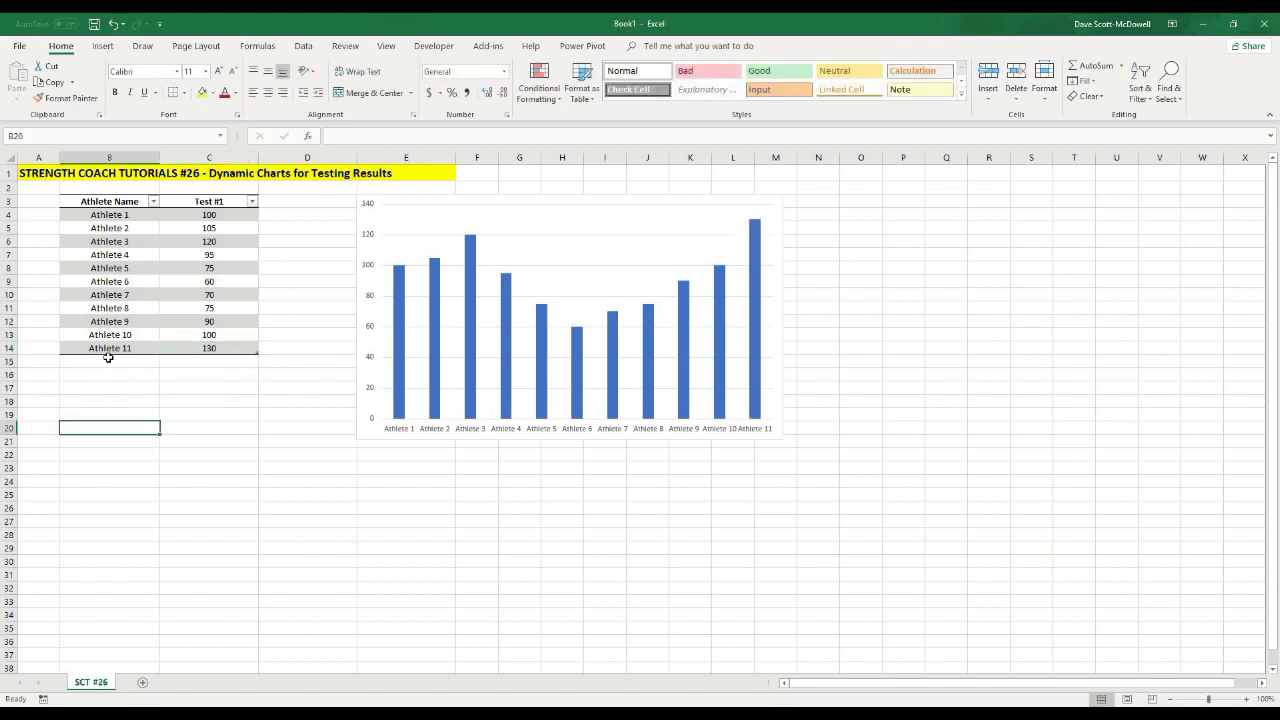
# Add Athlete 12 with a Test #1 result of 50 in row 15, directly below the table.
pyautogui.click(108, 360)
pyautogui.write('A')
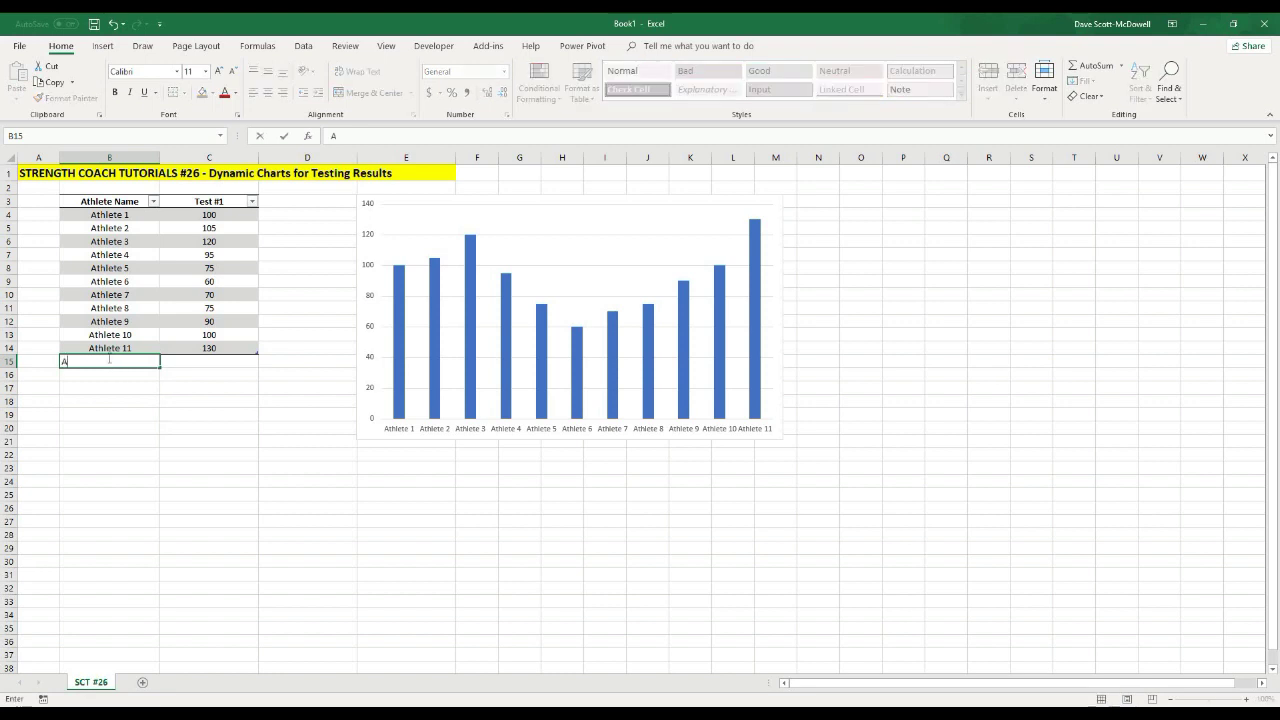
pyautogui.write('thlete 12')
pyautogui.press('Return')
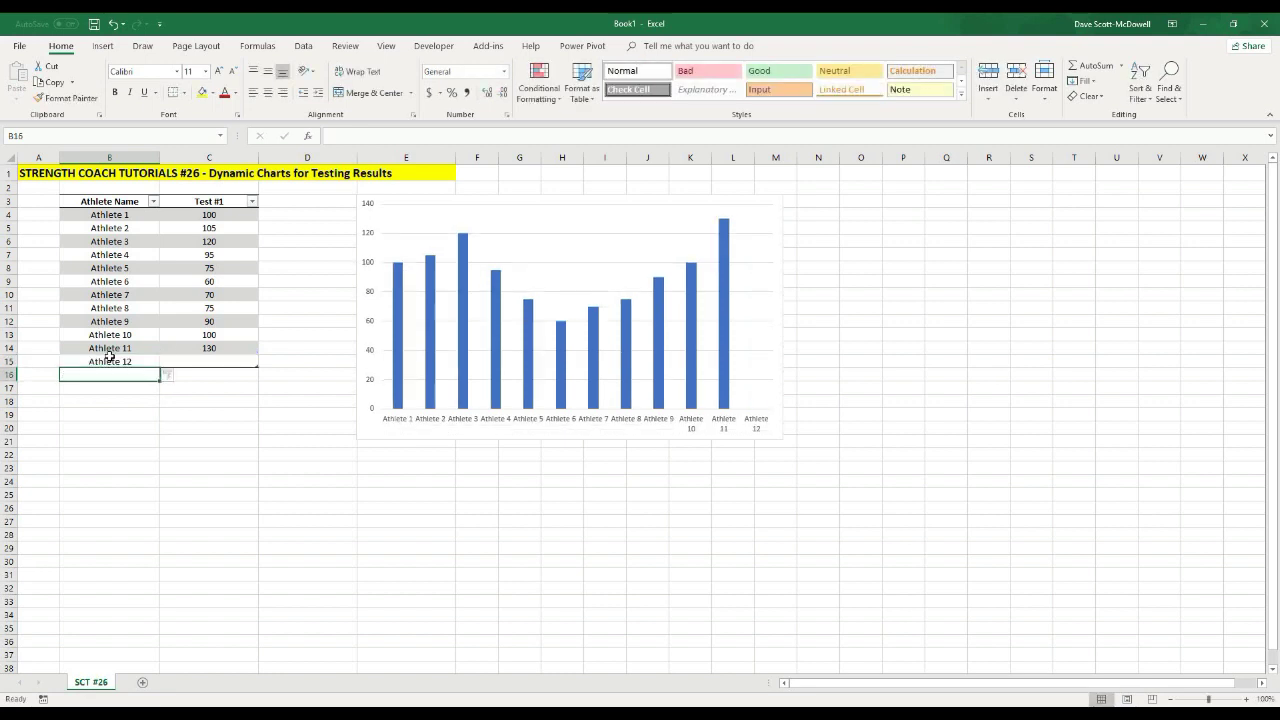
pyautogui.click(194, 363)
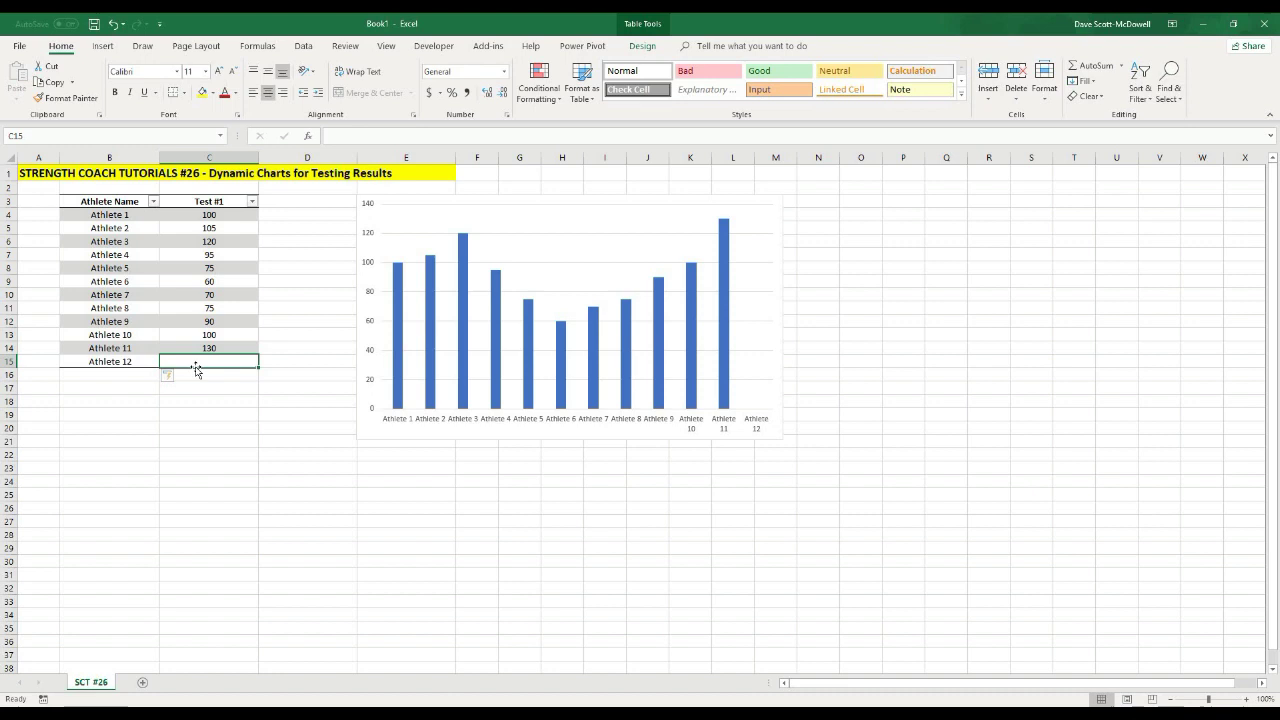
pyautogui.write('50')
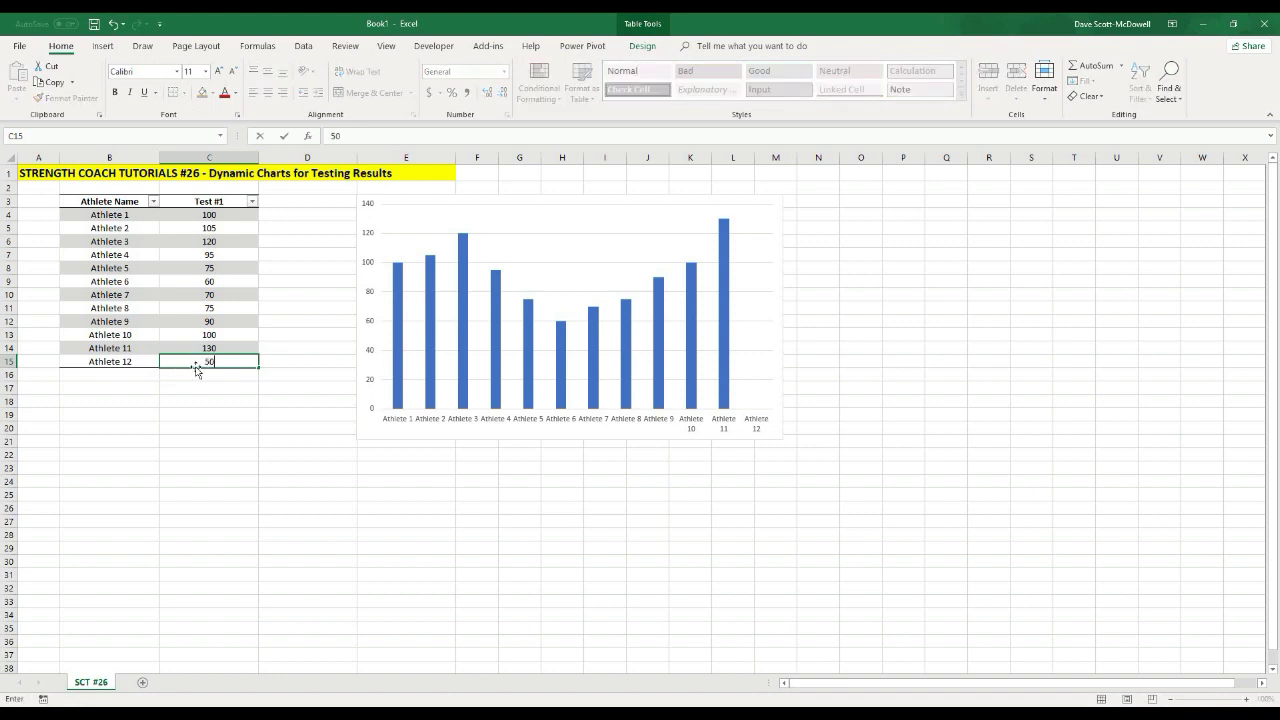
pyautogui.press('Return')
pyautogui.click(477, 561)
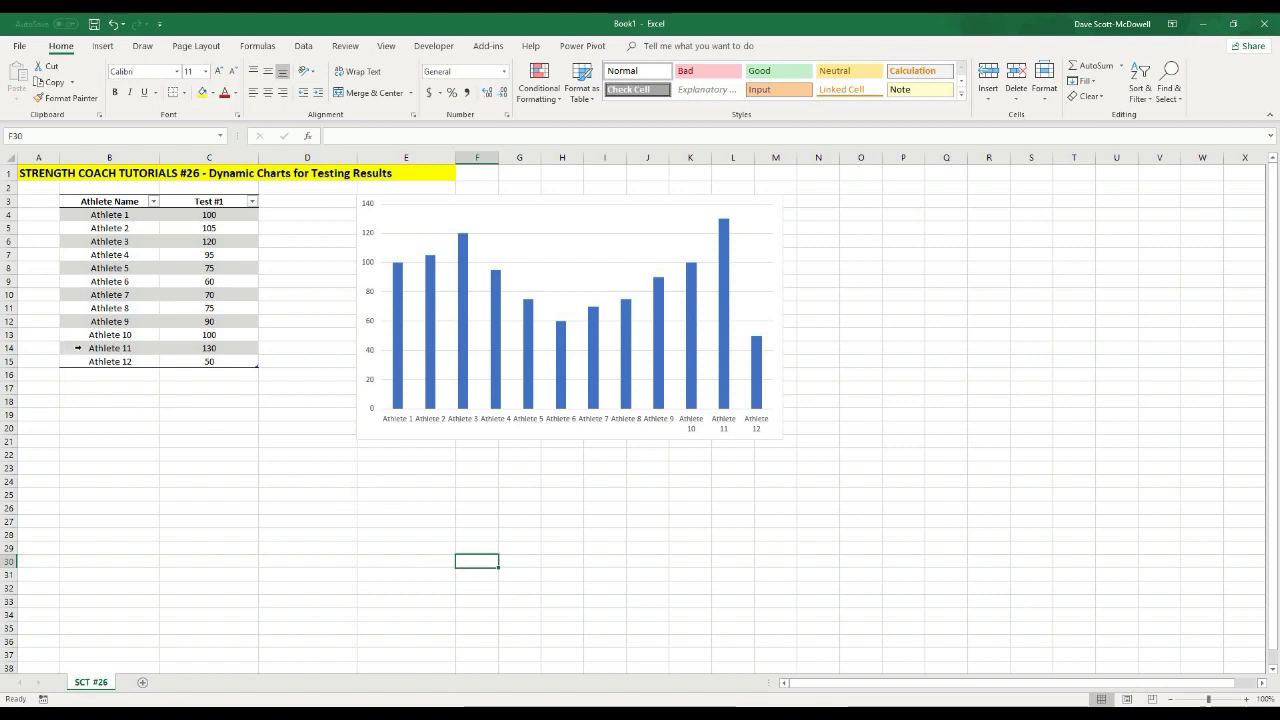
# Delete the table rows for Athletes 11 and 12.
pyautogui.click(62, 349)
pyautogui.moveTo(80, 356); pyautogui.dragTo(80, 361)
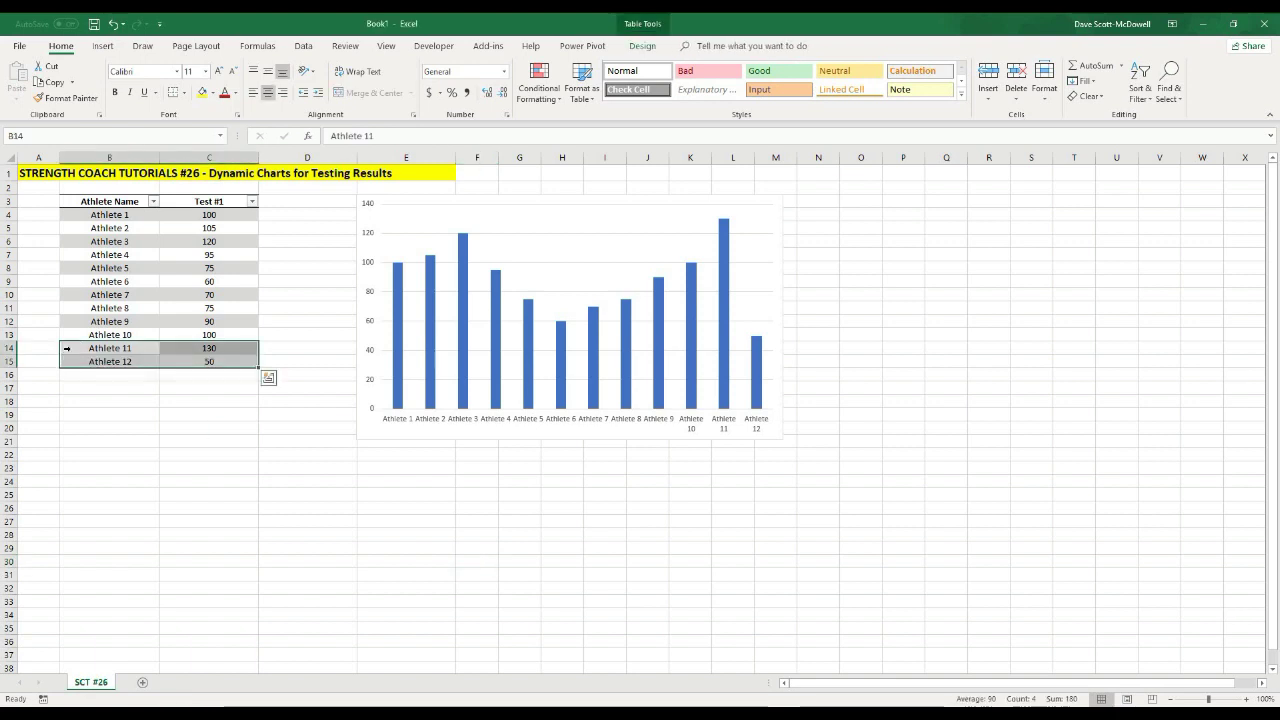
pyautogui.rightClick(68, 348)
pyautogui.moveTo(200, 491)
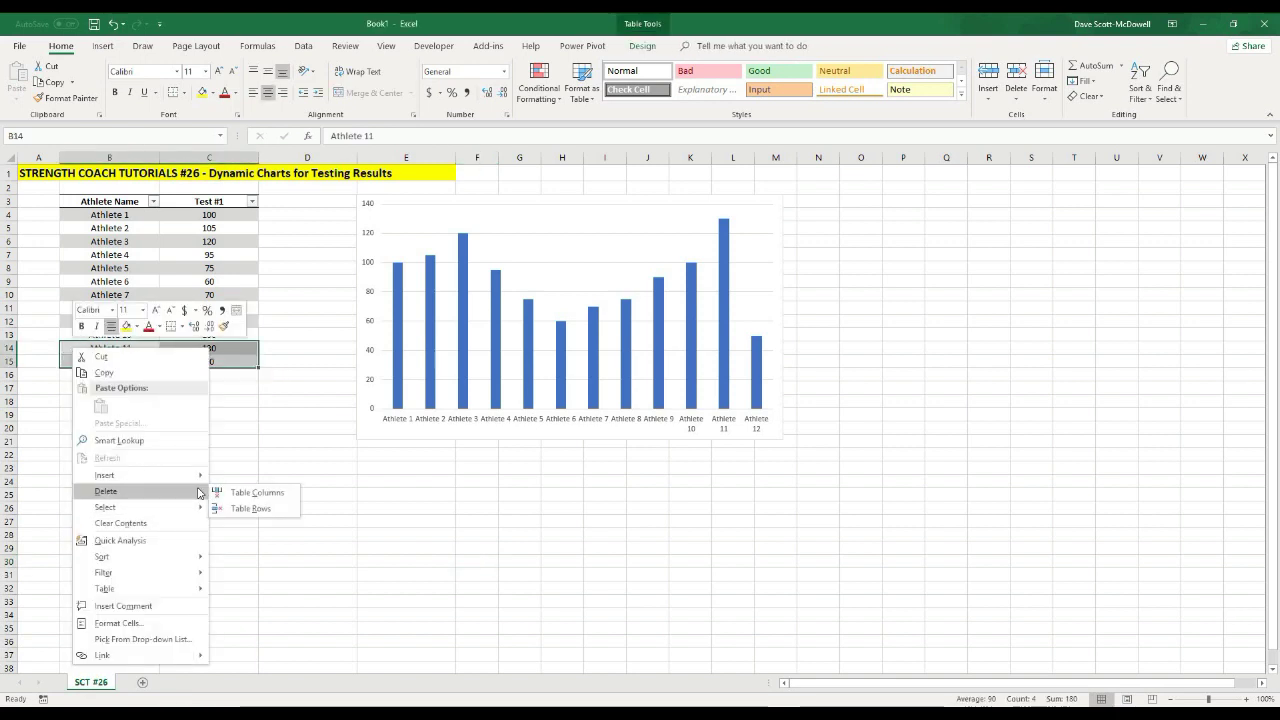
pyautogui.click(238, 509)
pyautogui.click(417, 535)
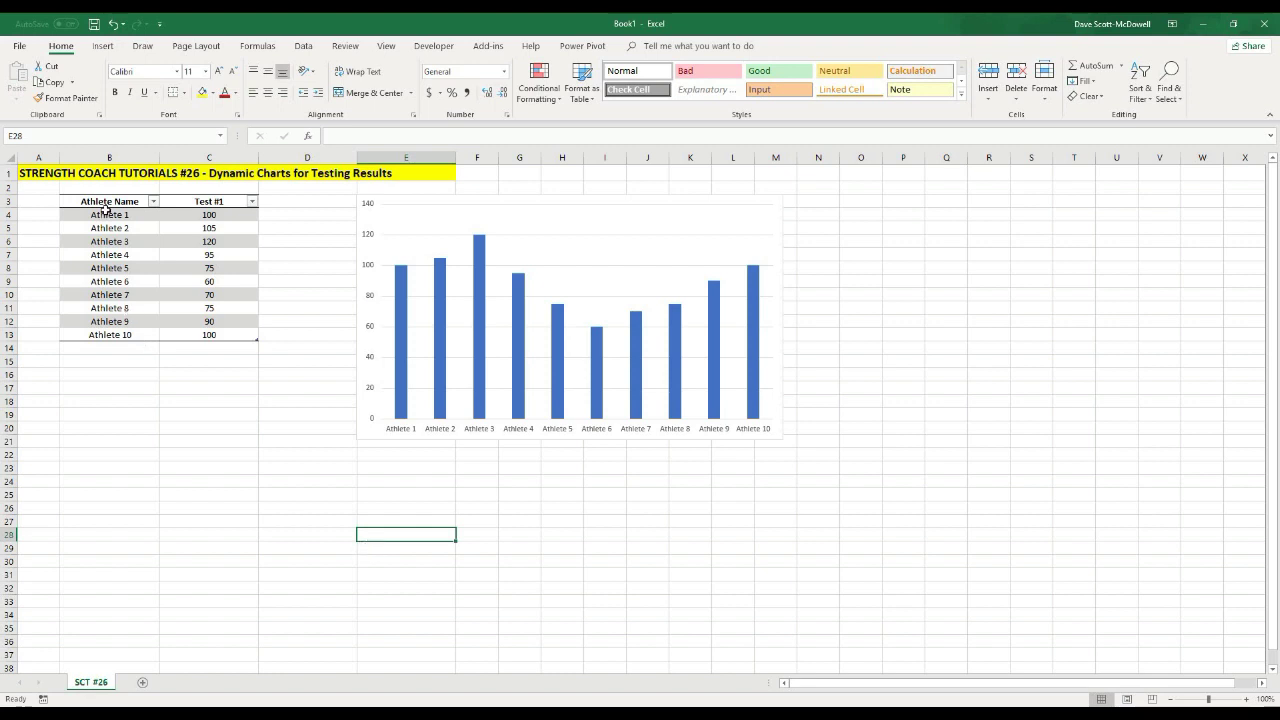
pyautogui.moveTo(105, 212); pyautogui.dragTo(108, 334)
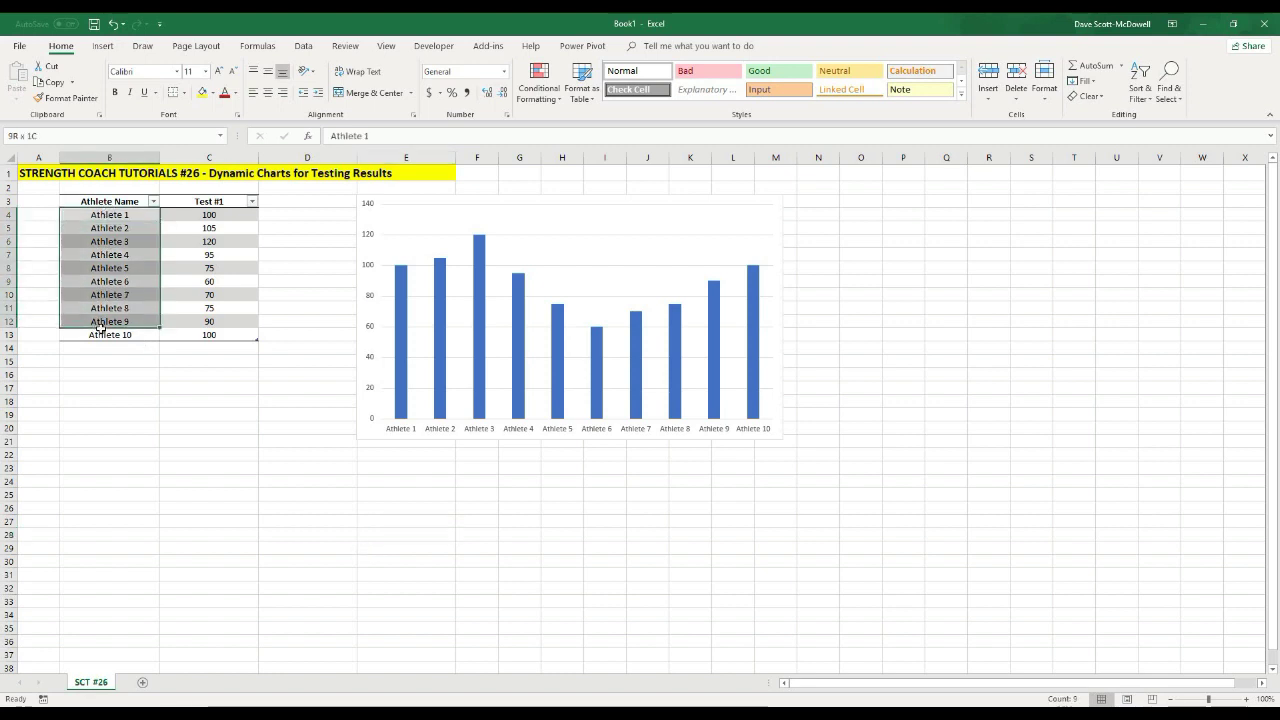
pyautogui.moveTo(232, 216); pyautogui.dragTo(240, 336)
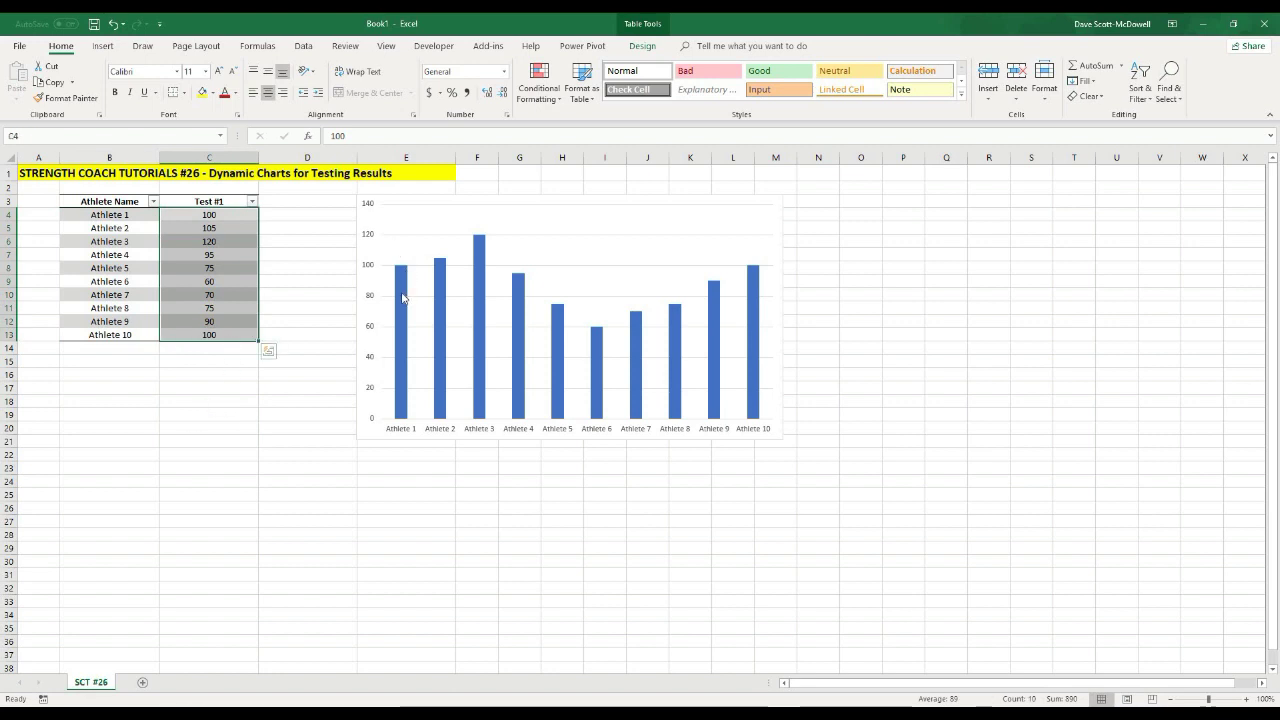
pyautogui.click(942, 320)
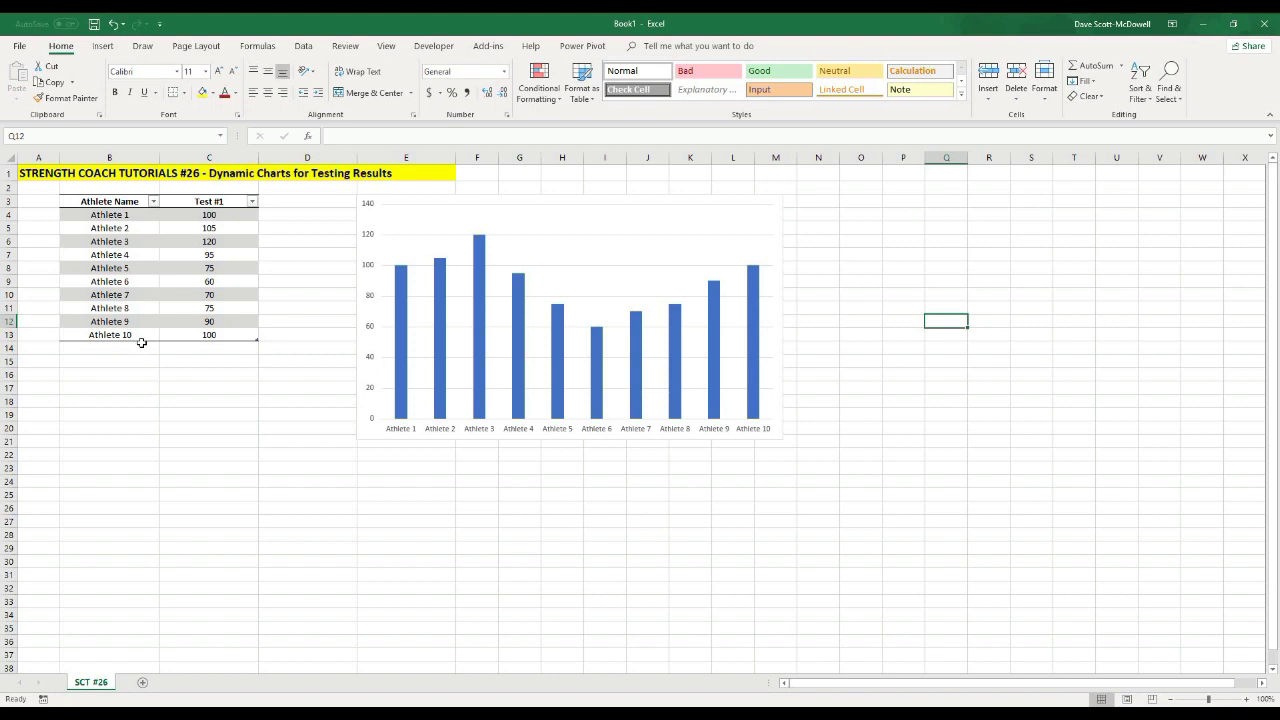
pyautogui.click(205, 403)
# Move the column chart sideways within the same rows so it starts at column G, clearing columns E and F.
pyautogui.click(575, 203)
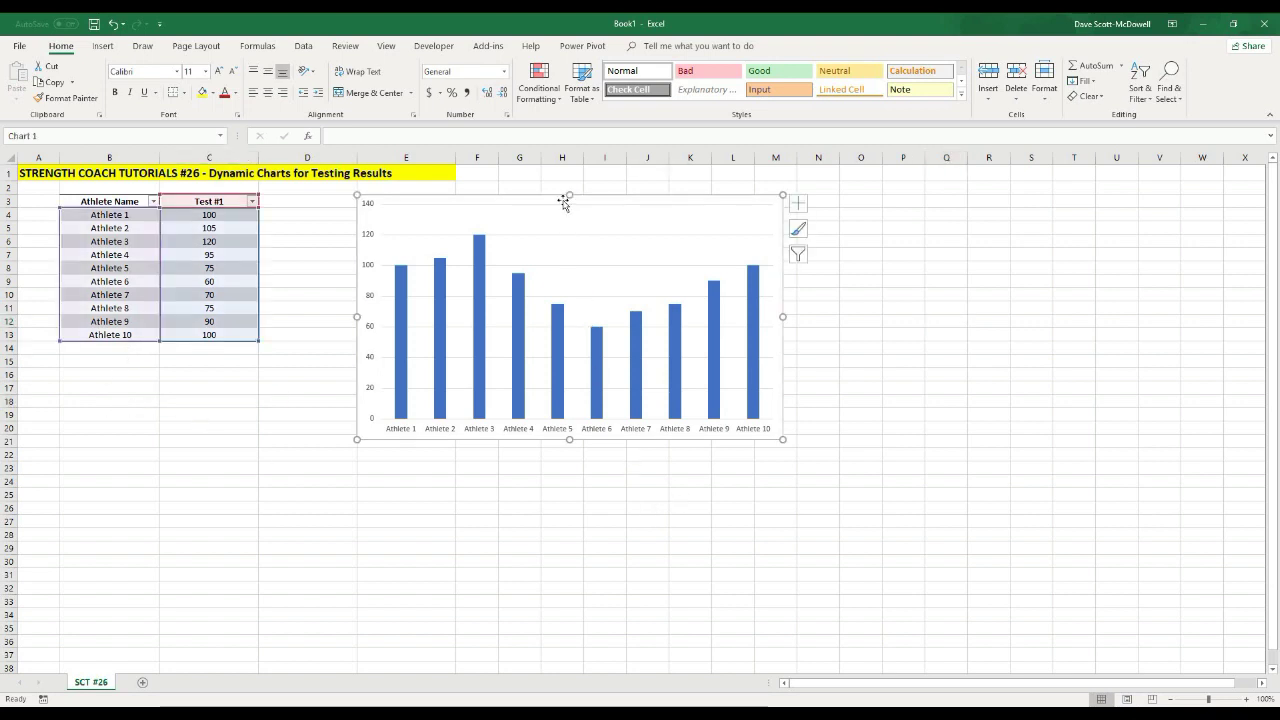
pyautogui.moveTo(591, 206); pyautogui.dragTo(703, 203)
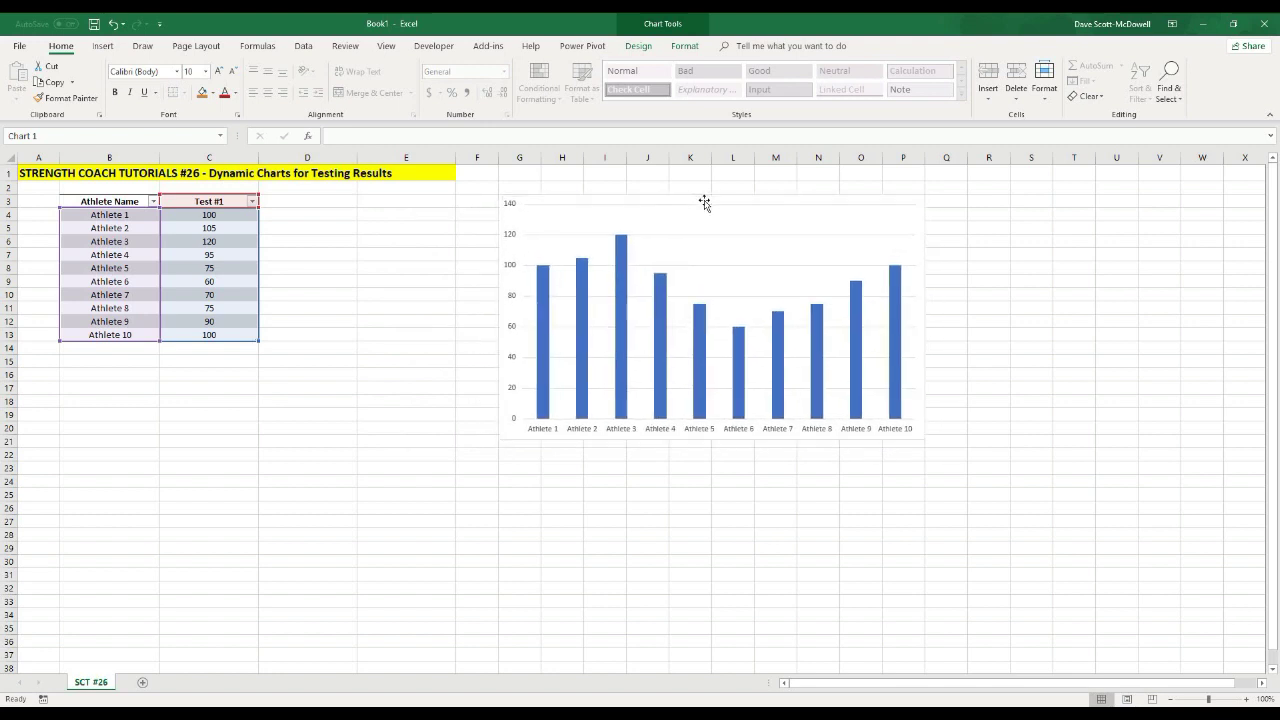
pyautogui.click(359, 452)
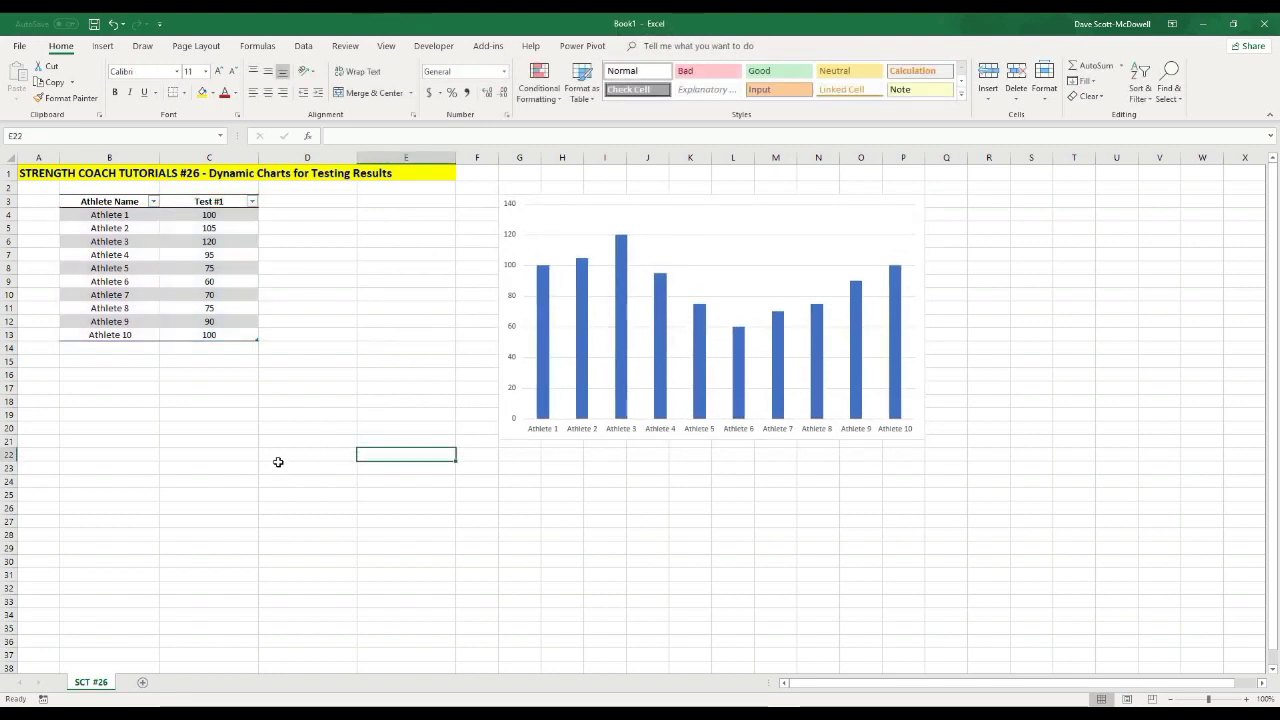
# Add a "Test #2" column to the athlete table by entering the header in D3, beside Test #1.
pyautogui.click(295, 199)
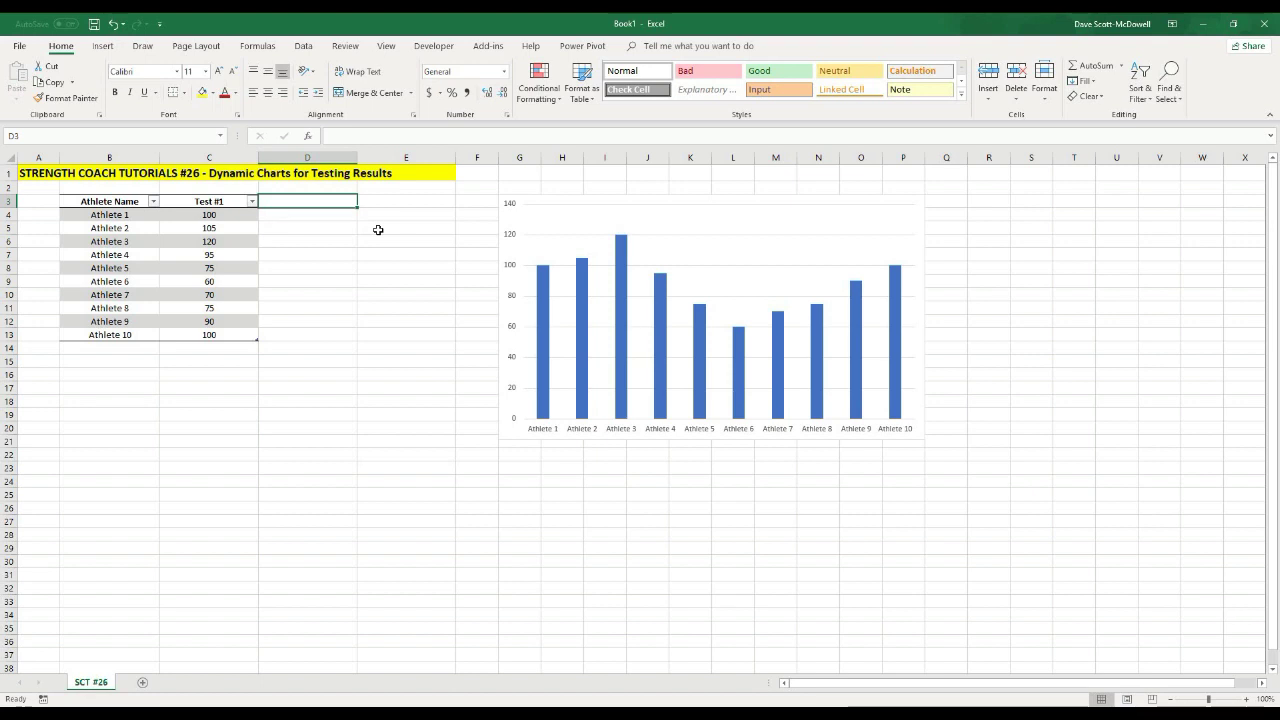
pyautogui.write('Test #2')
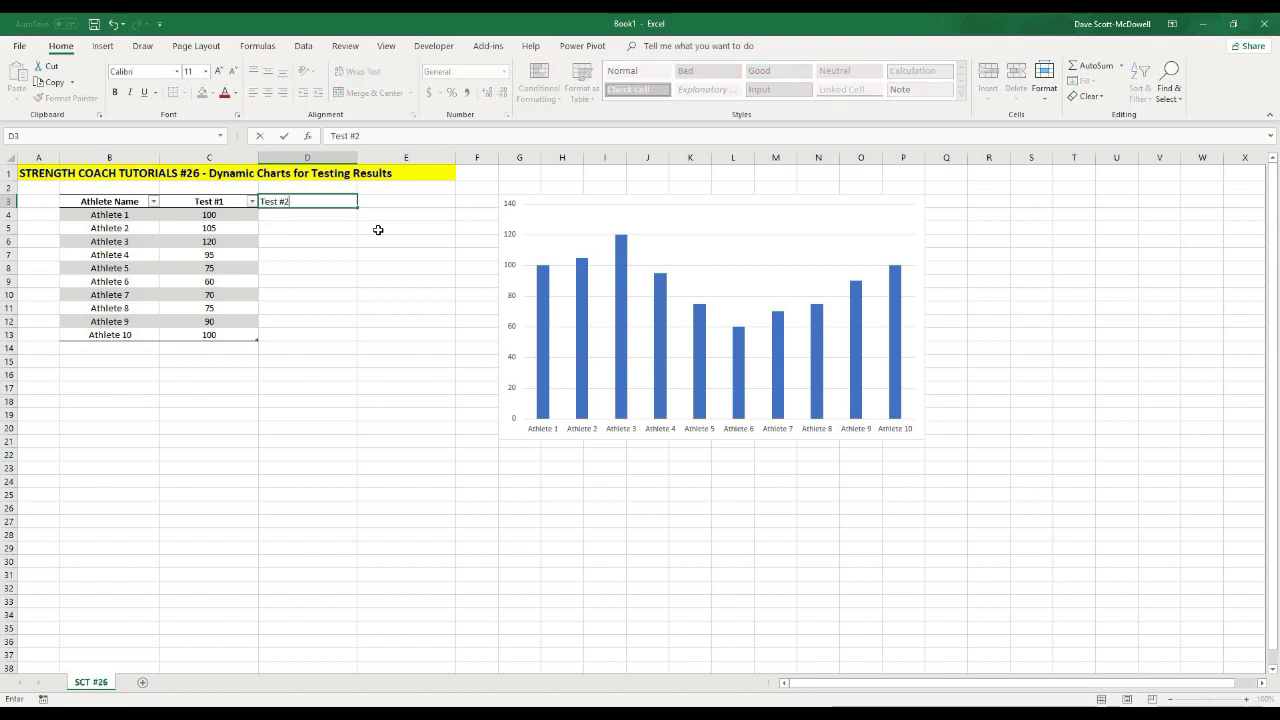
pyautogui.press('Return')
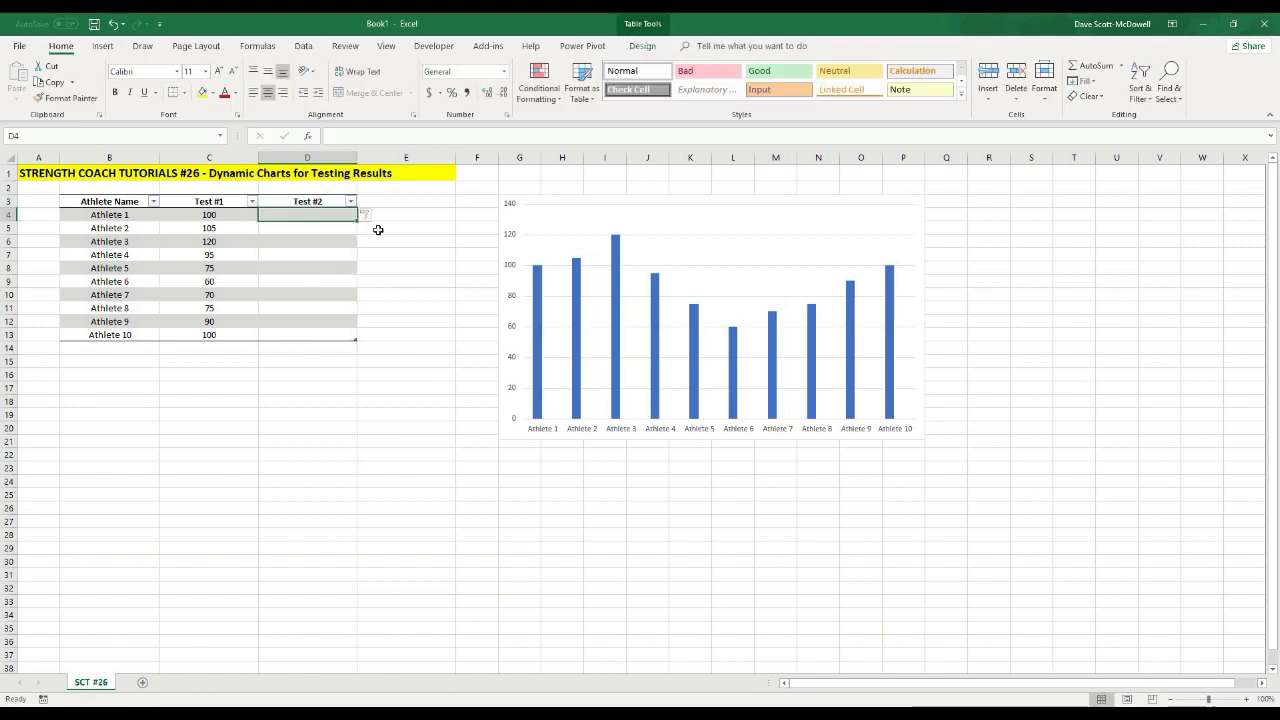
pyautogui.click(271, 458)
# Enter the Test #2 results for Athletes 1 to 5: 200, 205, 180, 65 and 90.
pyautogui.click(318, 214)
pyautogui.write('200')
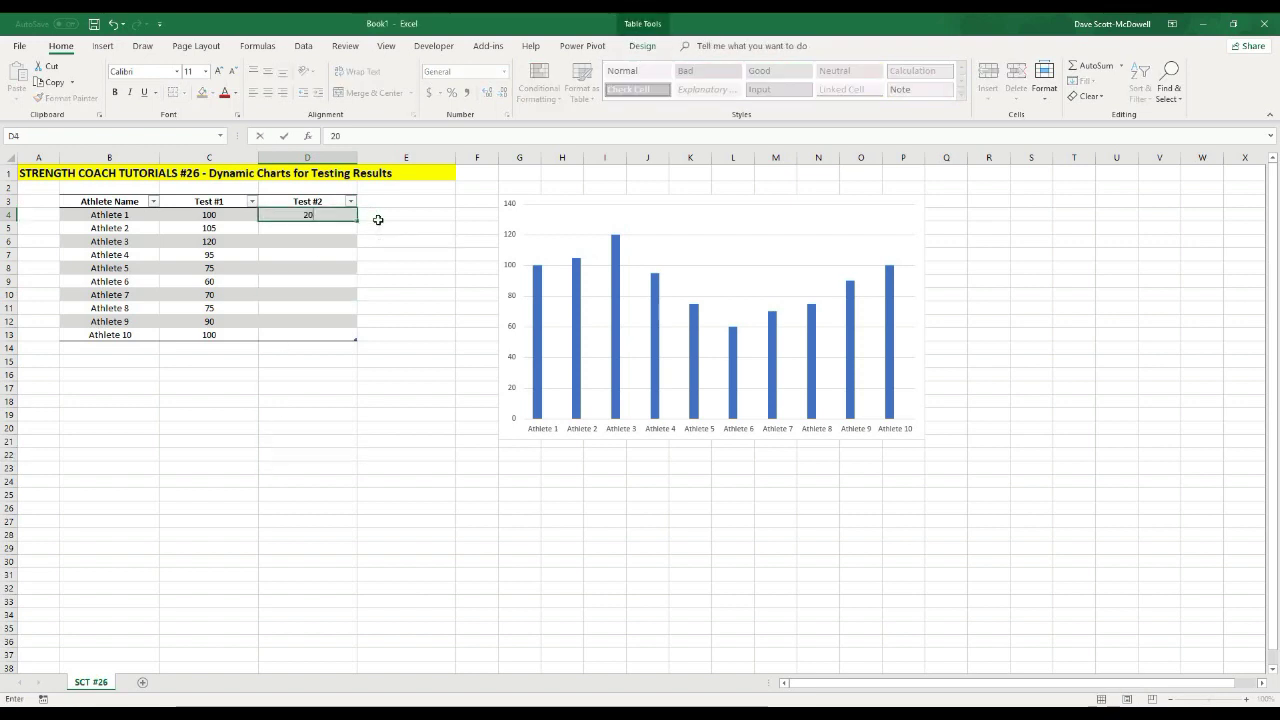
pyautogui.press('Return')
pyautogui.write('205')
pyautogui.press('Return')
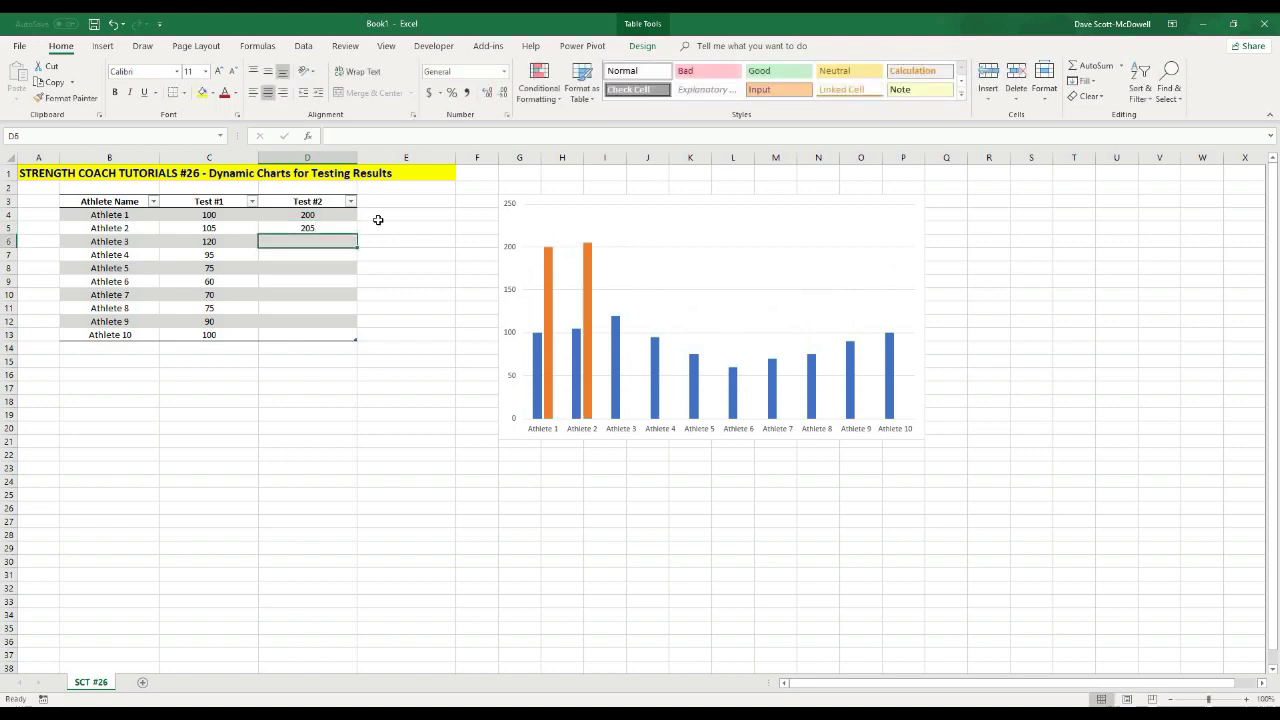
pyautogui.write('180')
pyautogui.press('Return')
pyautogui.write('65')
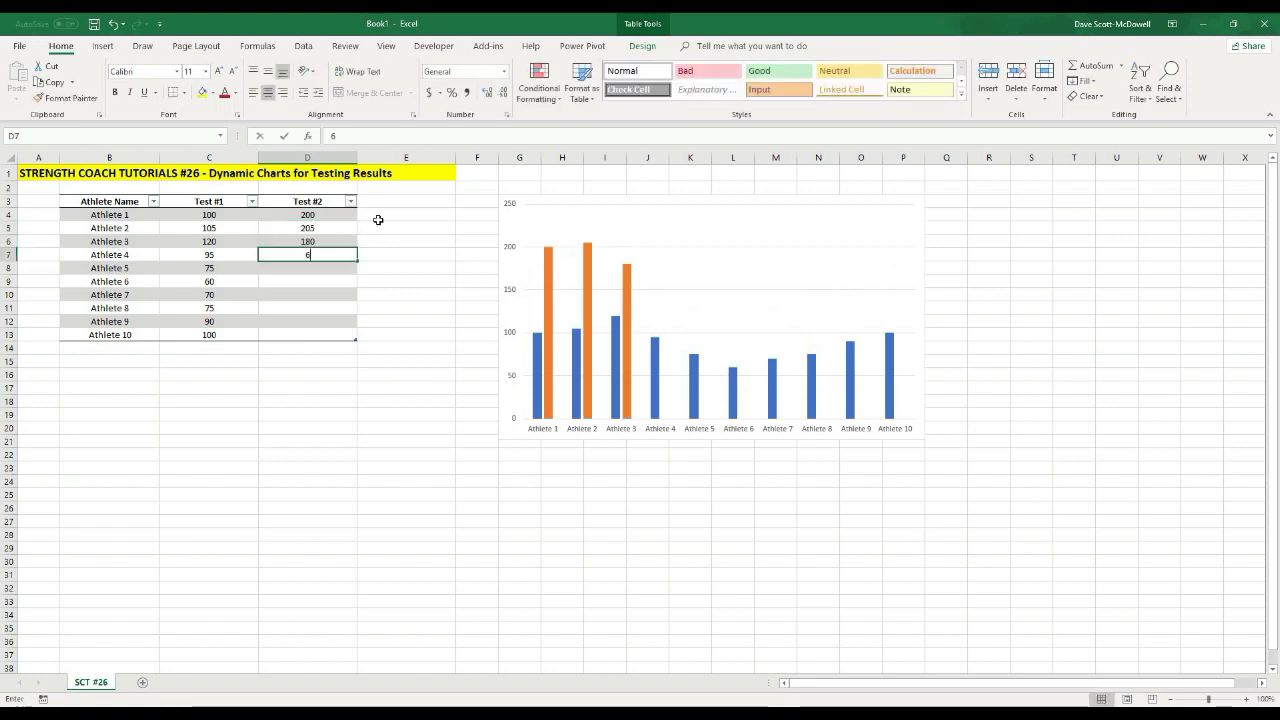
pyautogui.press('Return')
pyautogui.write('90')
pyautogui.press('Return')
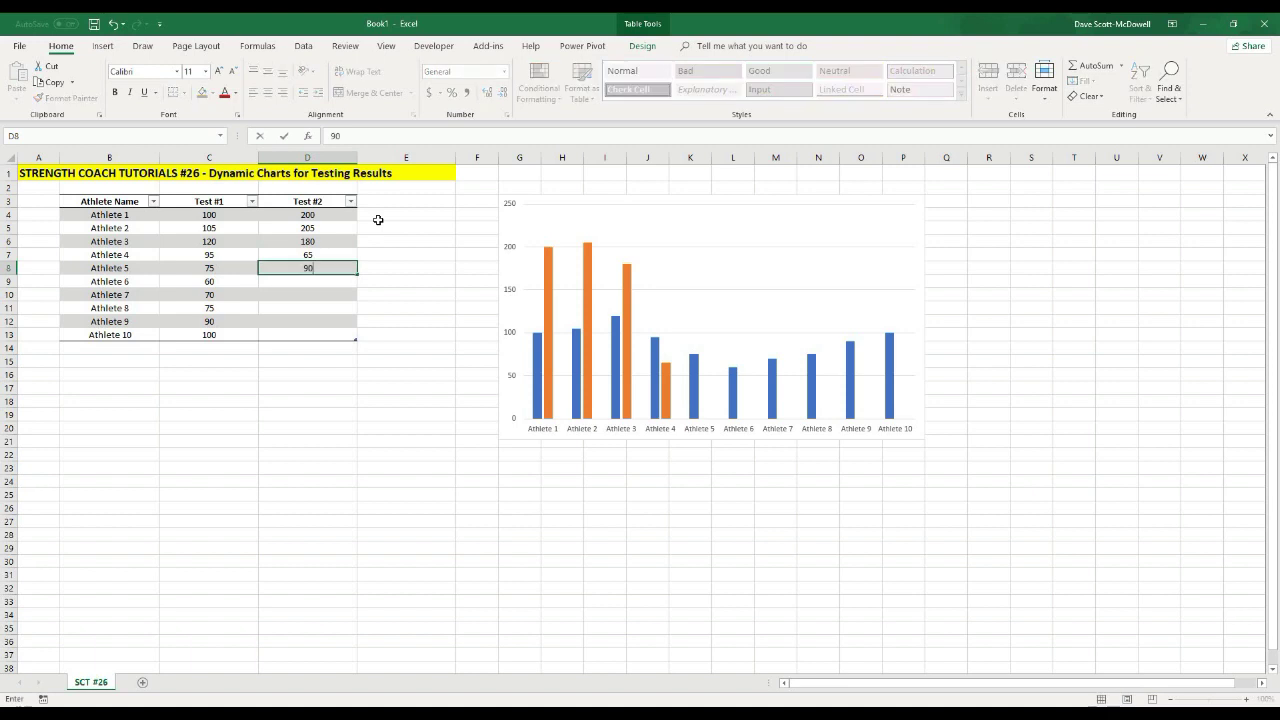
# Enter the Test #2 results for Athletes 6 to 10: 100, 140, 150, 160 and 90.
pyautogui.write('100')
pyautogui.press('Return')
pyautogui.write('140')
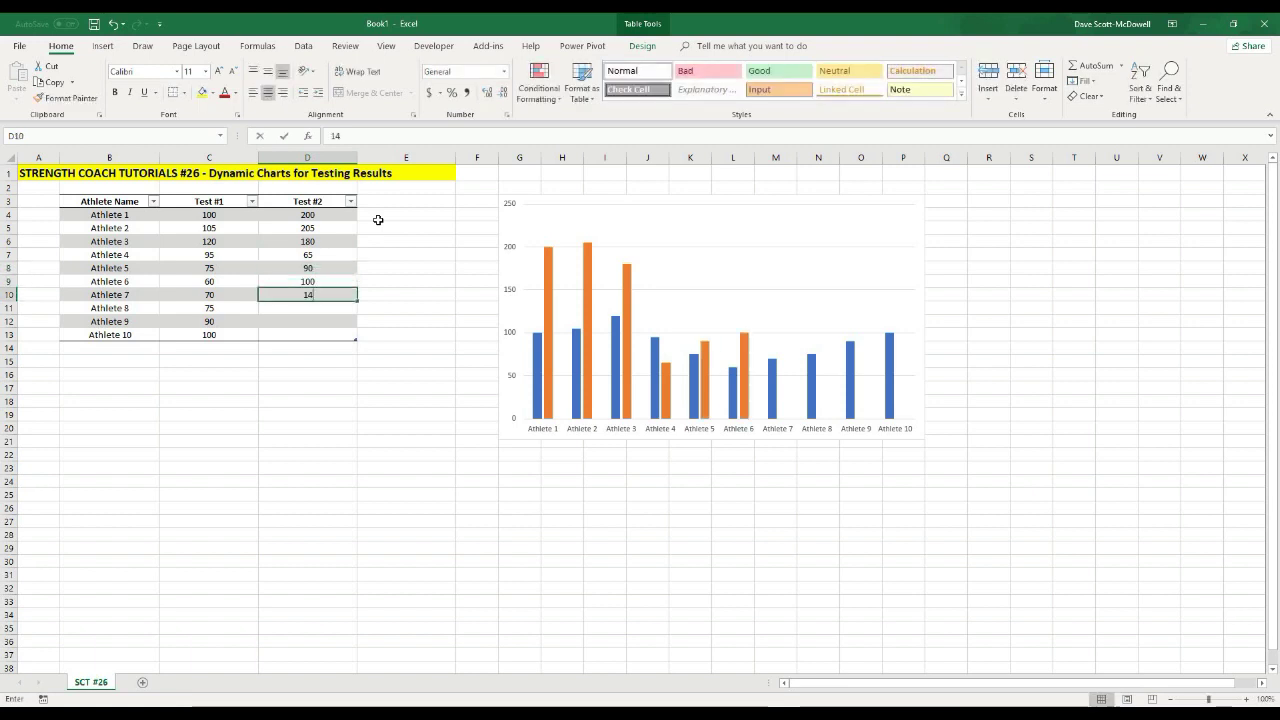
pyautogui.press('Return')
pyautogui.write('150')
pyautogui.press('Return')
pyautogui.write('160')
pyautogui.press('Return')
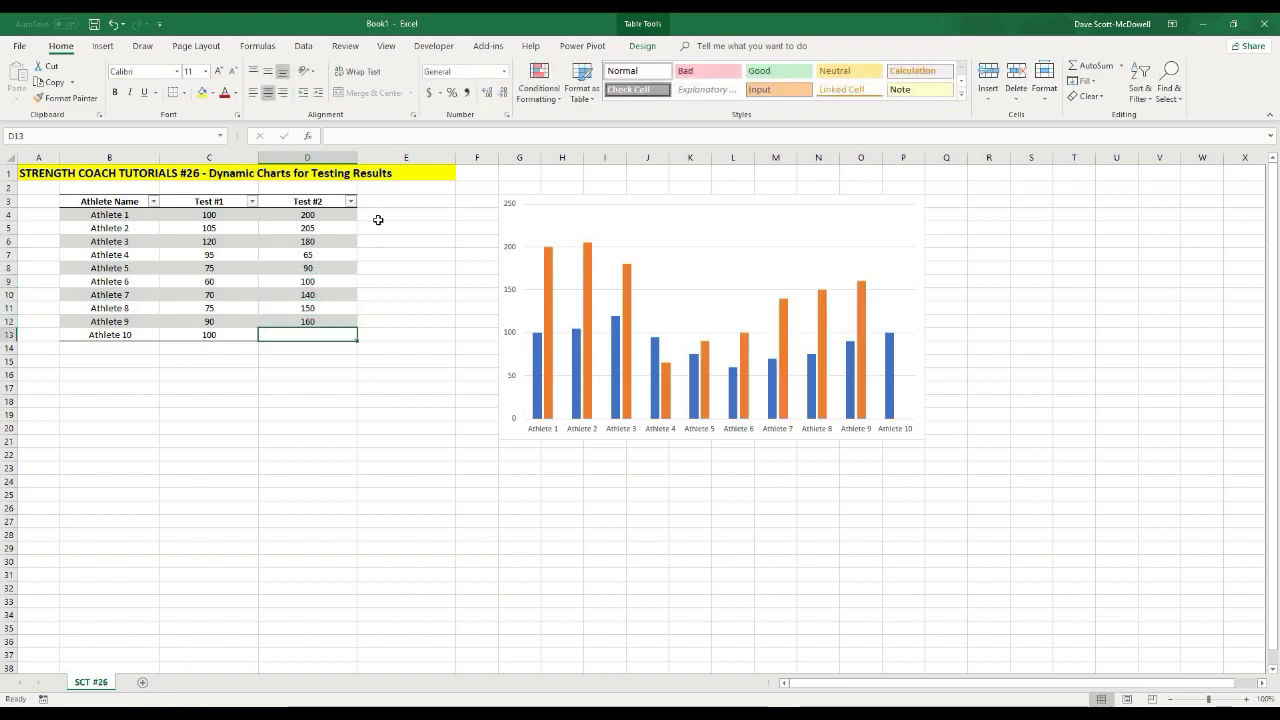
pyautogui.write('90')
pyautogui.press('Return')
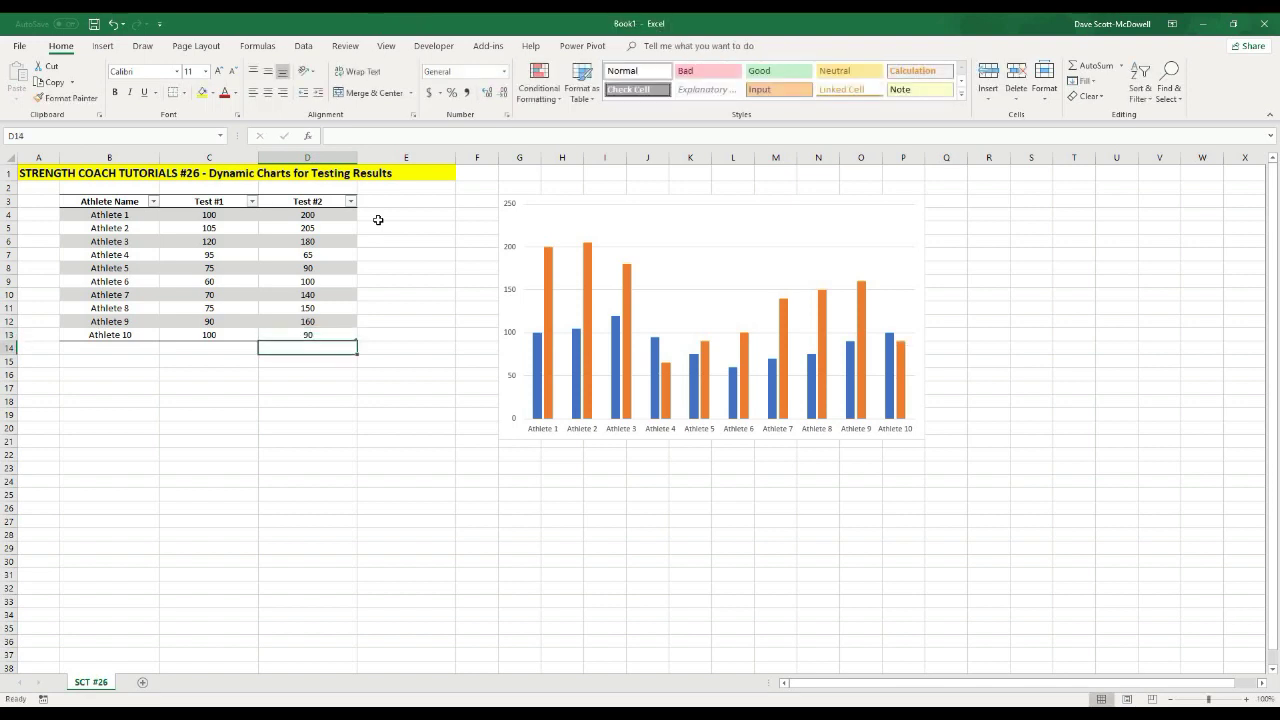
pyautogui.write('75')
pyautogui.press('Return')
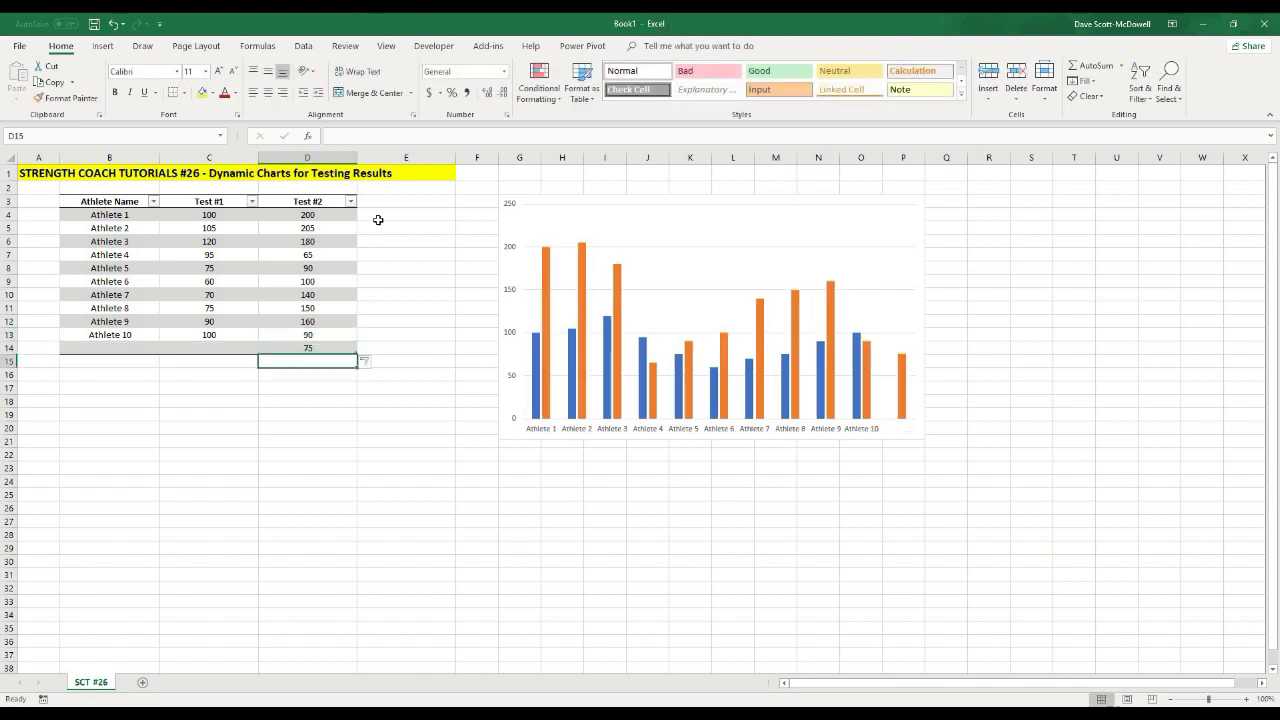
pyautogui.rightClick(71, 349)
pyautogui.moveTo(190, 494)
pyautogui.click(250, 510)
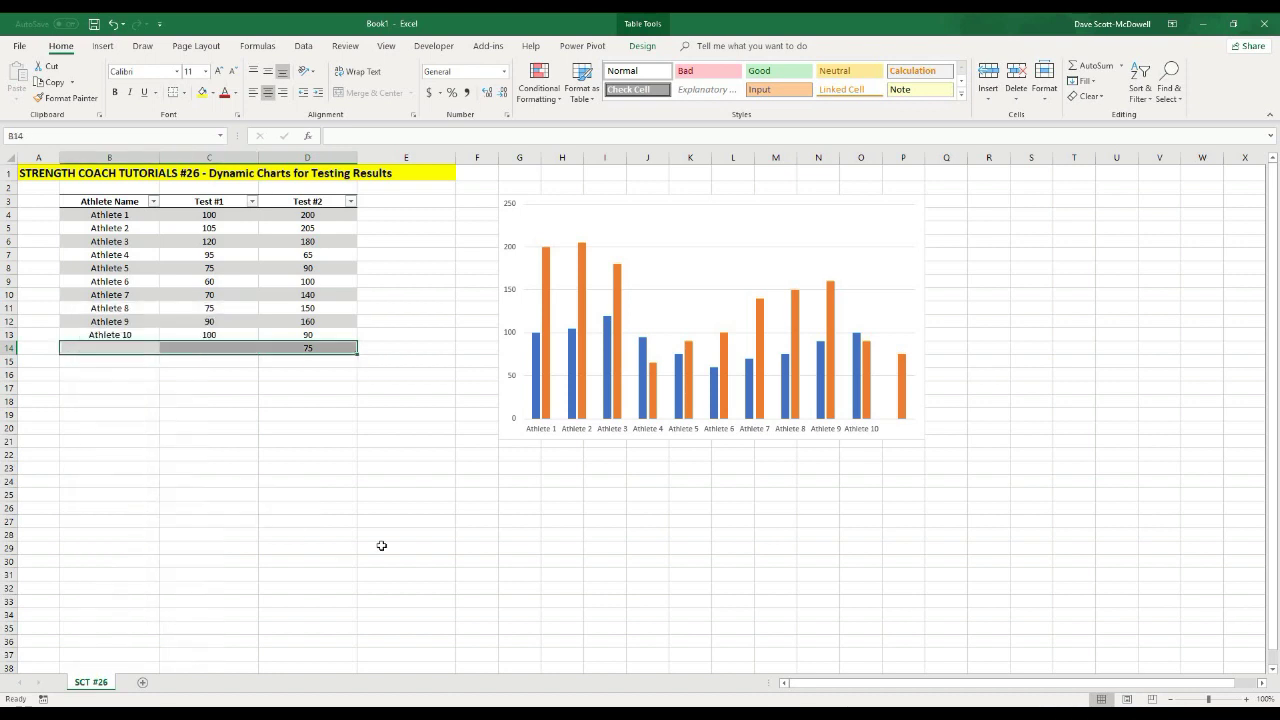
pyautogui.click(384, 546)
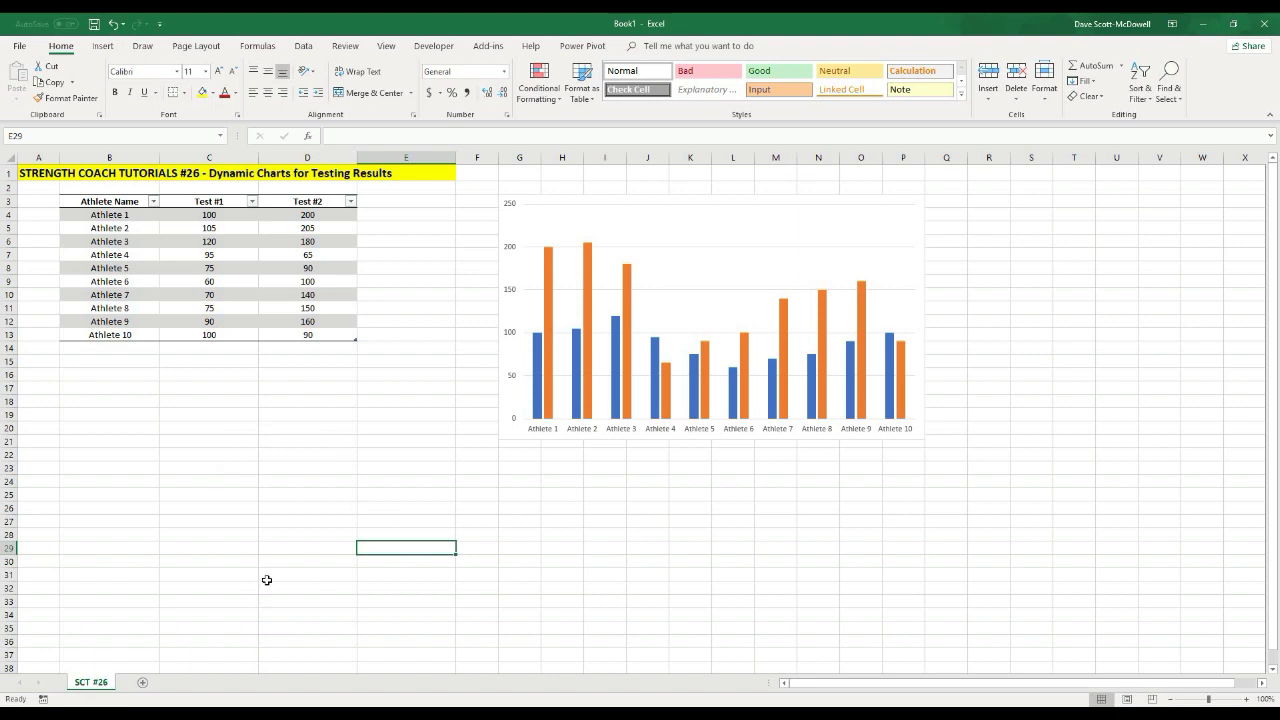
pyautogui.click(231, 482)
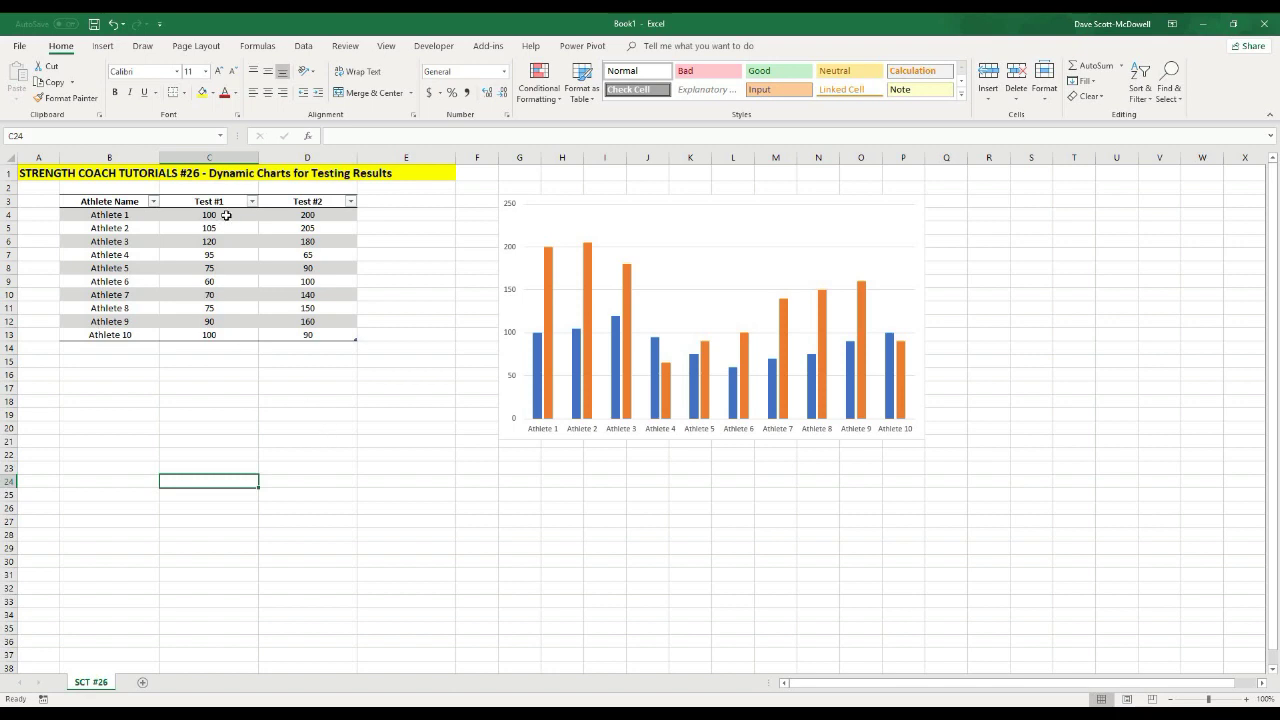
# Preview the data bar, color scale and icon set conditional formats on the Test #1 results in C4:C13 without applying any.
pyautogui.moveTo(226, 215); pyautogui.dragTo(214, 334)
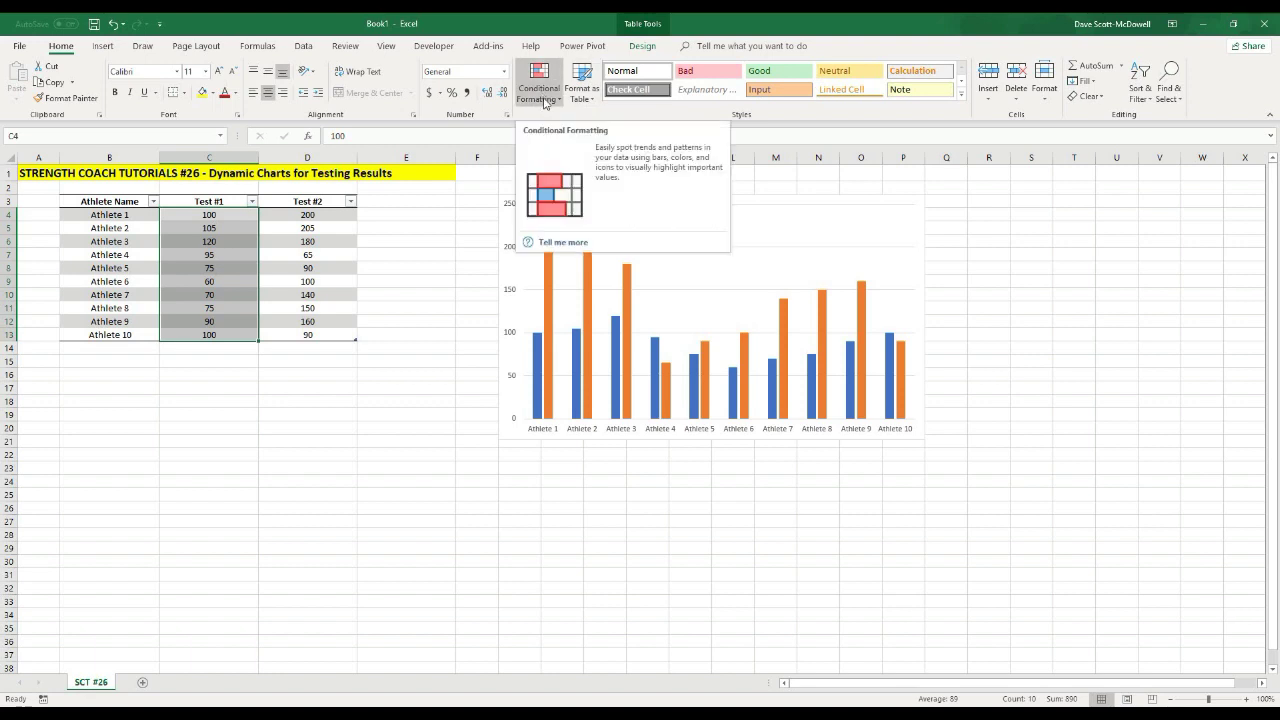
pyautogui.click(544, 103)
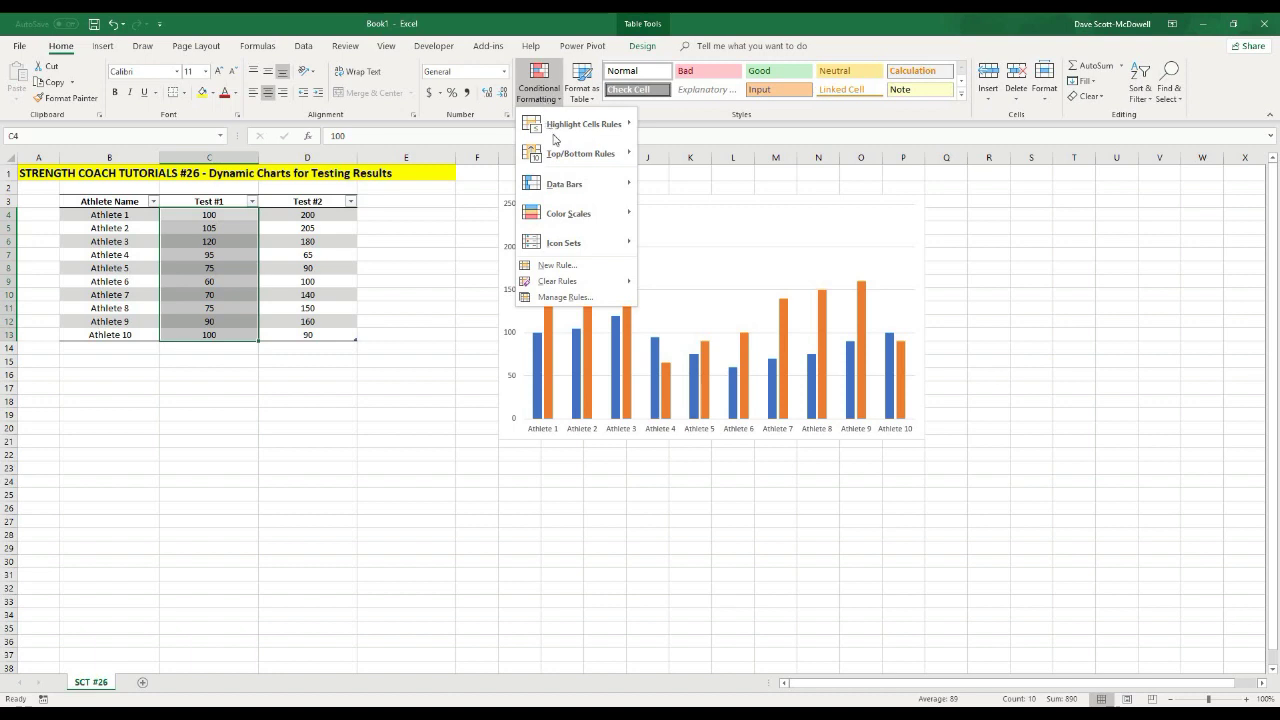
pyautogui.moveTo(576, 189)
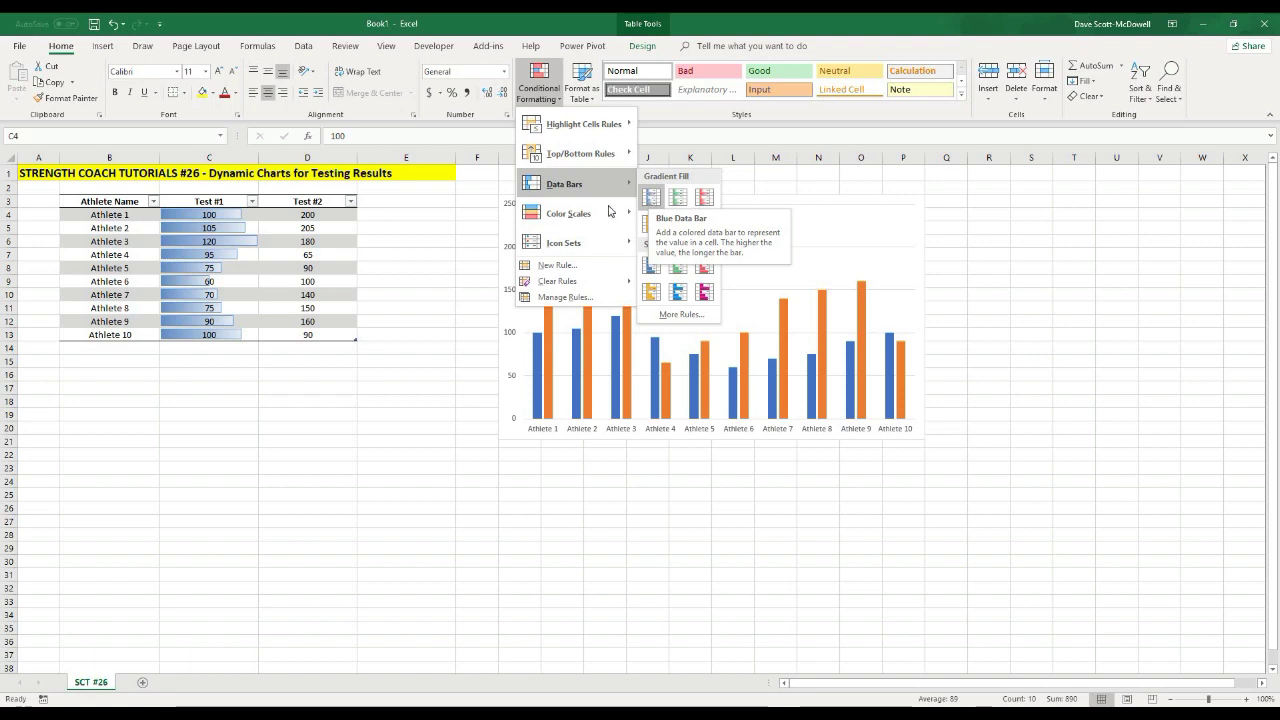
pyautogui.moveTo(604, 213)
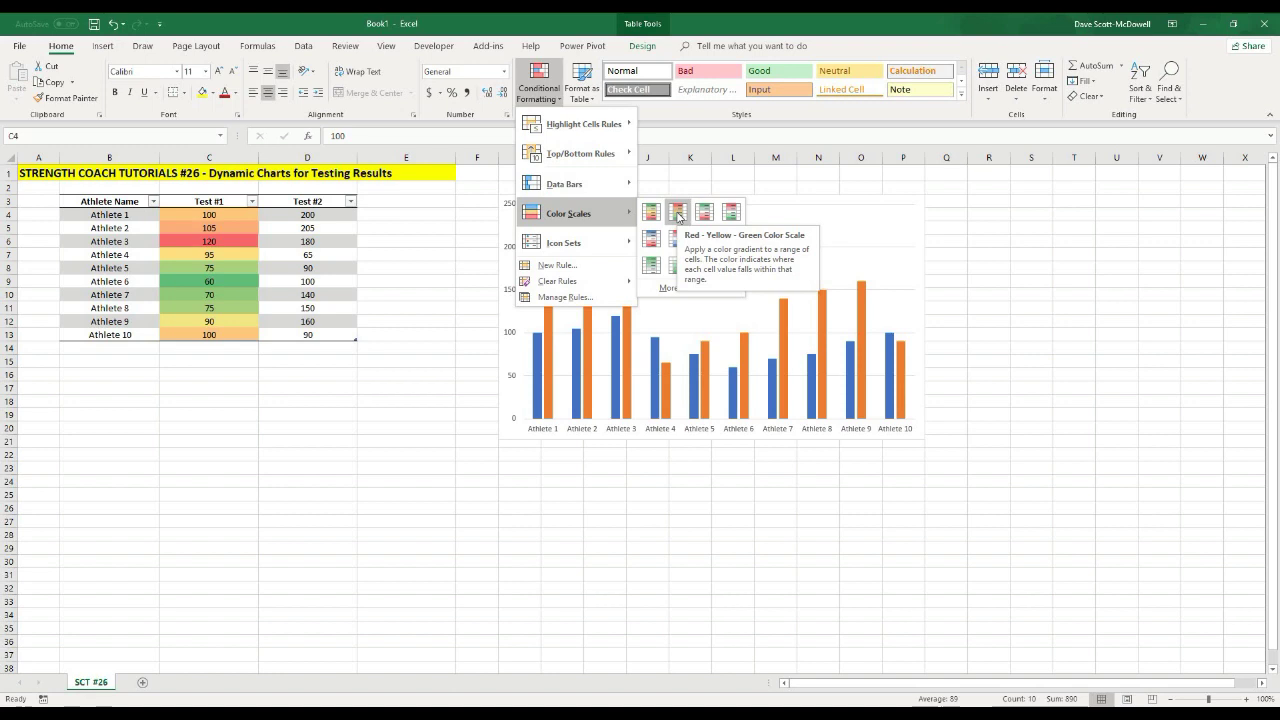
pyautogui.moveTo(595, 242)
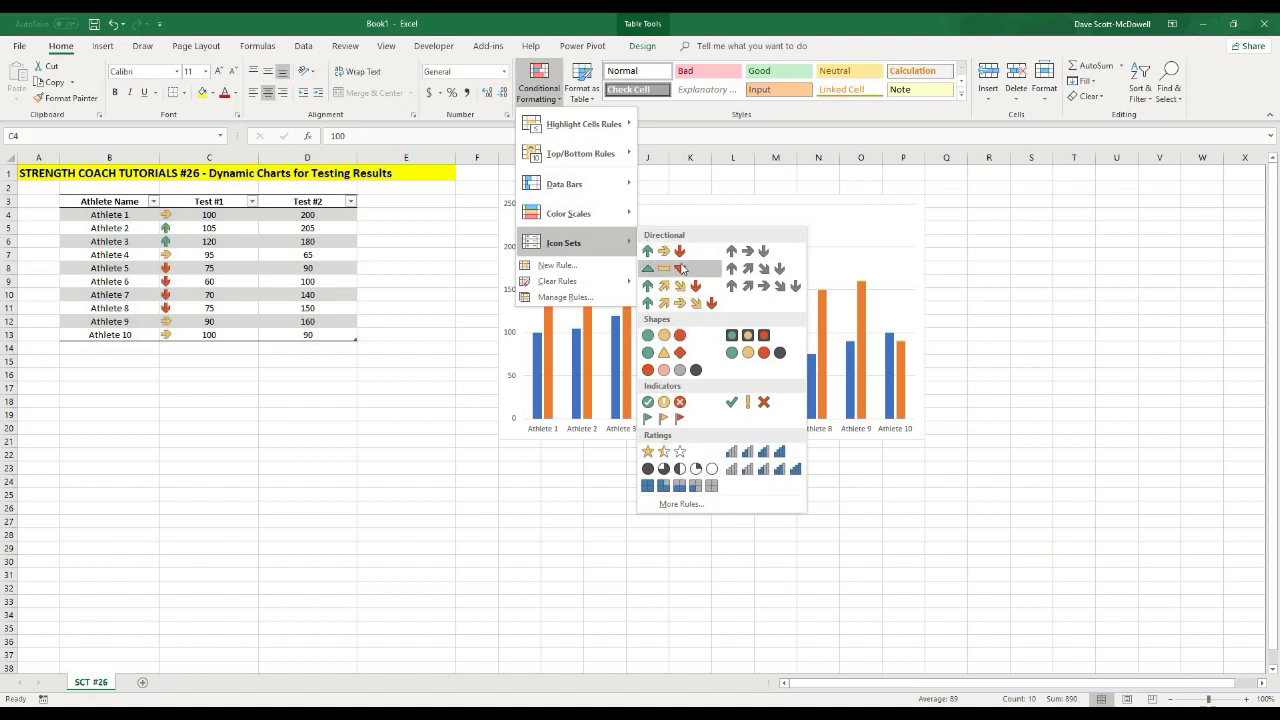
pyautogui.moveTo(597, 283)
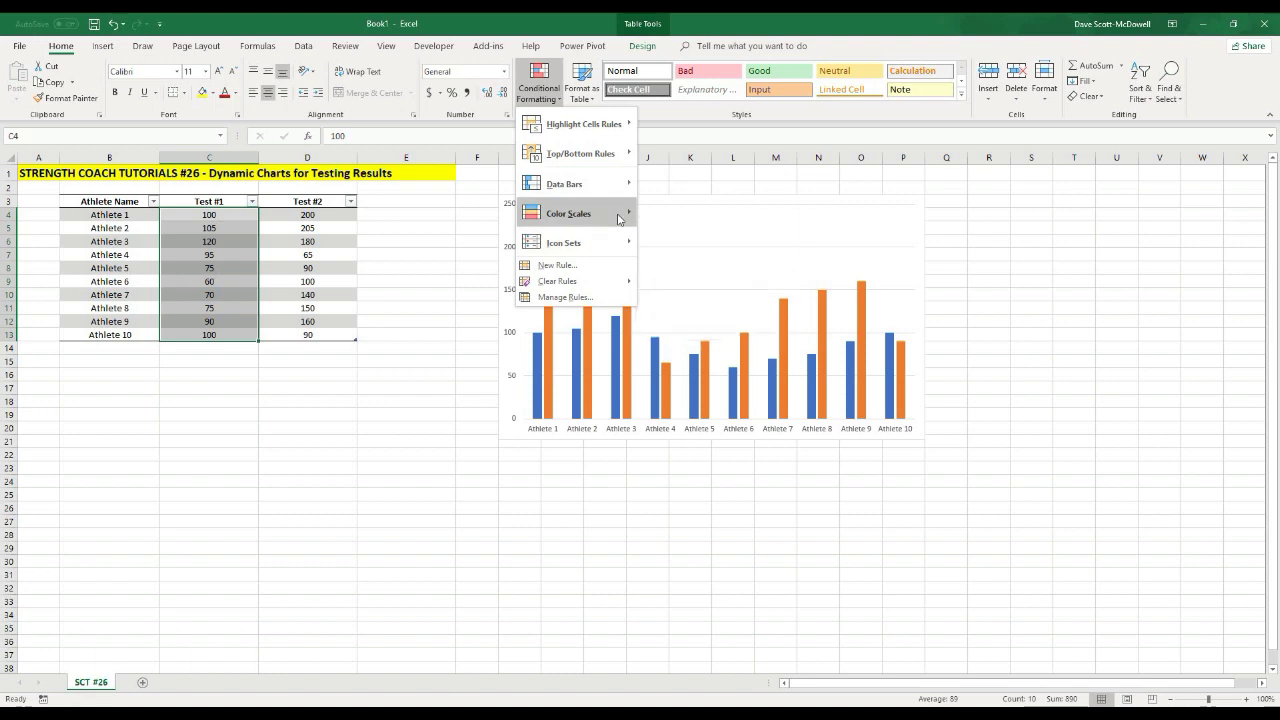
pyautogui.moveTo(618, 218)
pyautogui.moveTo(583, 200)
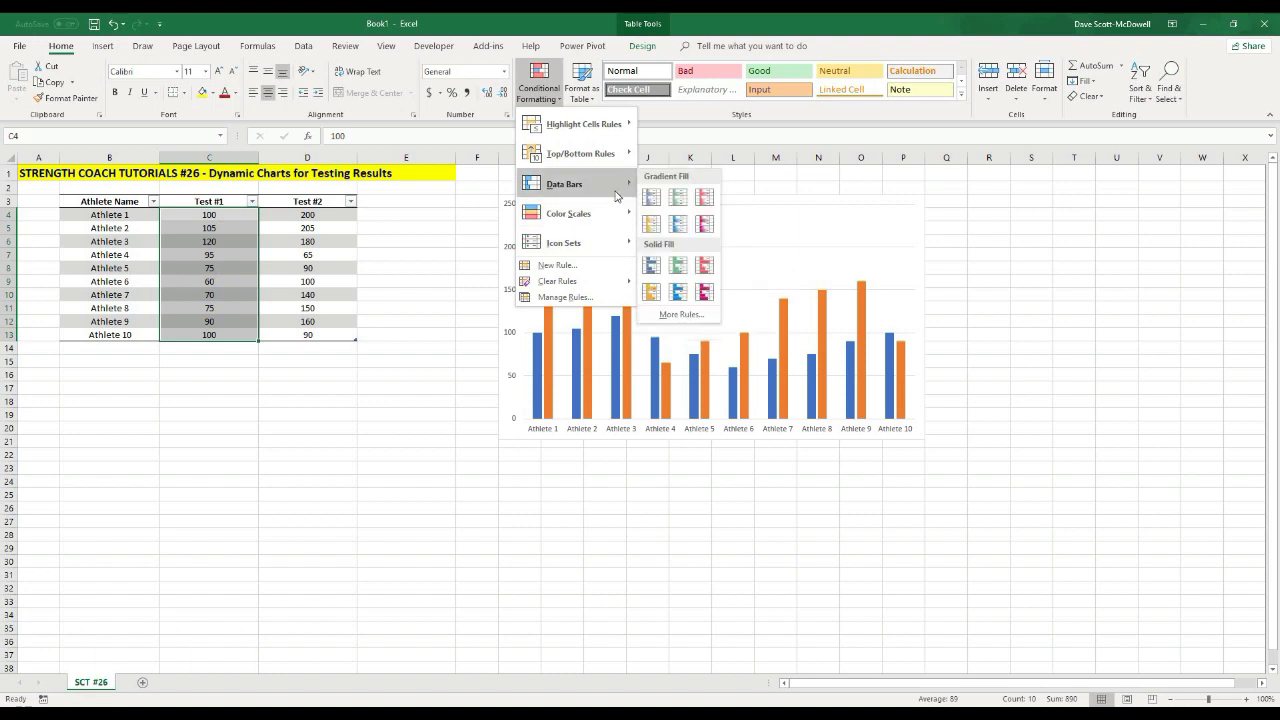
pyautogui.click(268, 350)
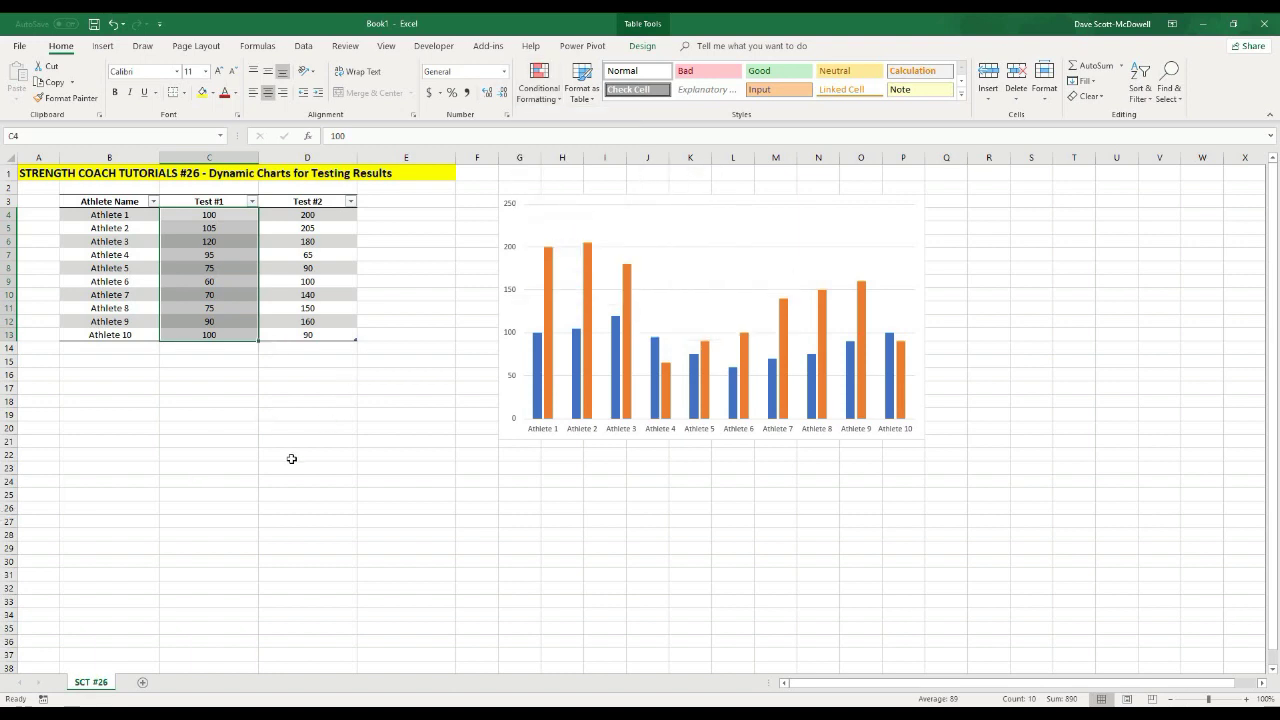
# Enter "DSMStrength" in cell B15, below the athlete table.
pyautogui.click(110, 361)
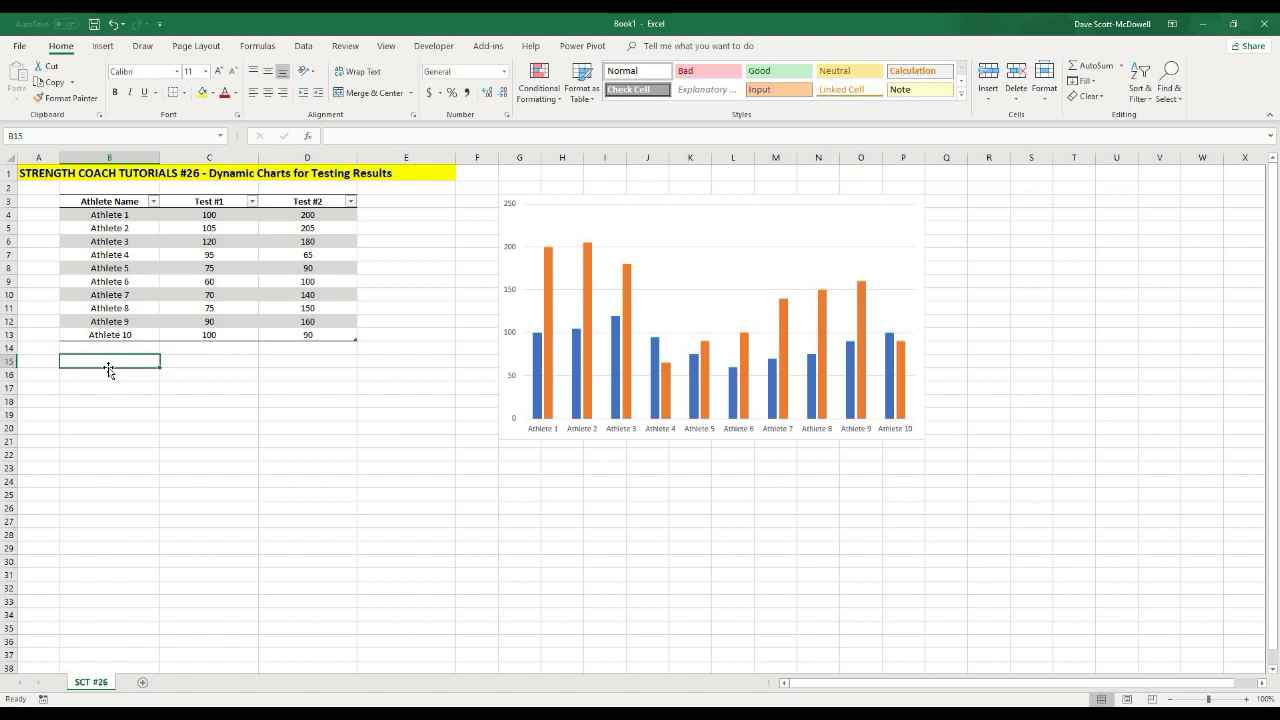
pyautogui.write('DSMStrength')
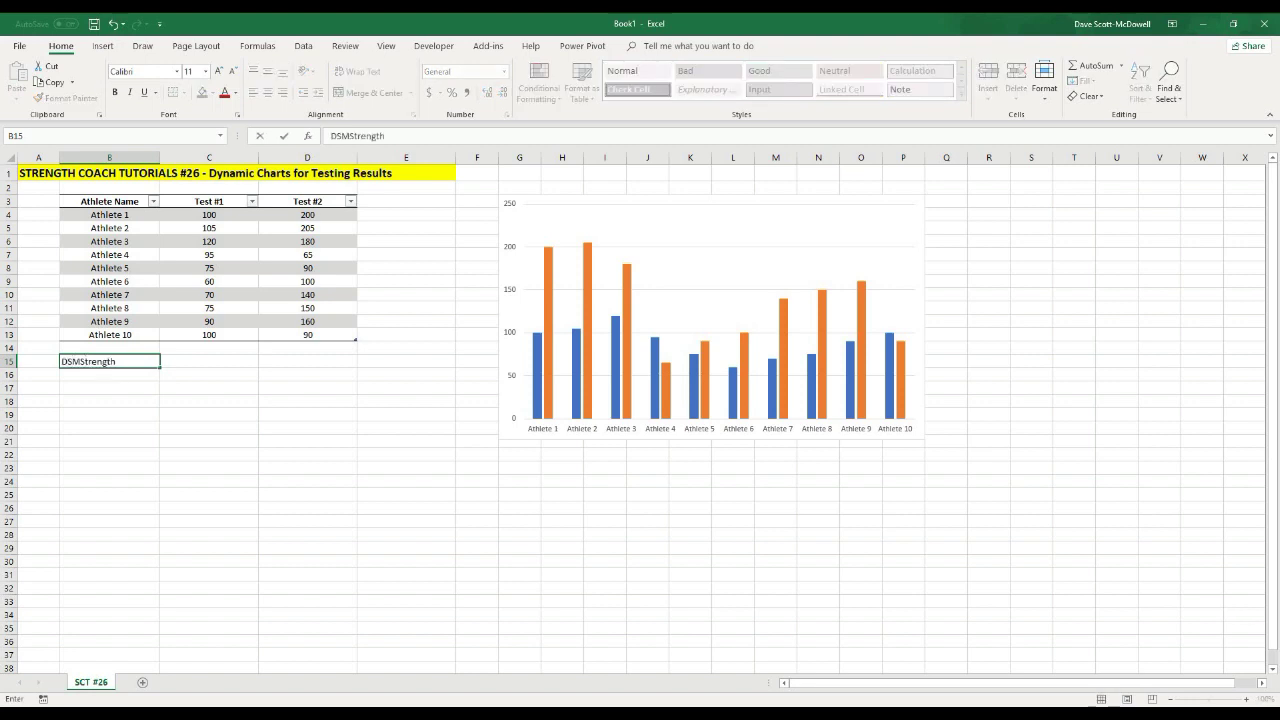
pyautogui.press('Return')
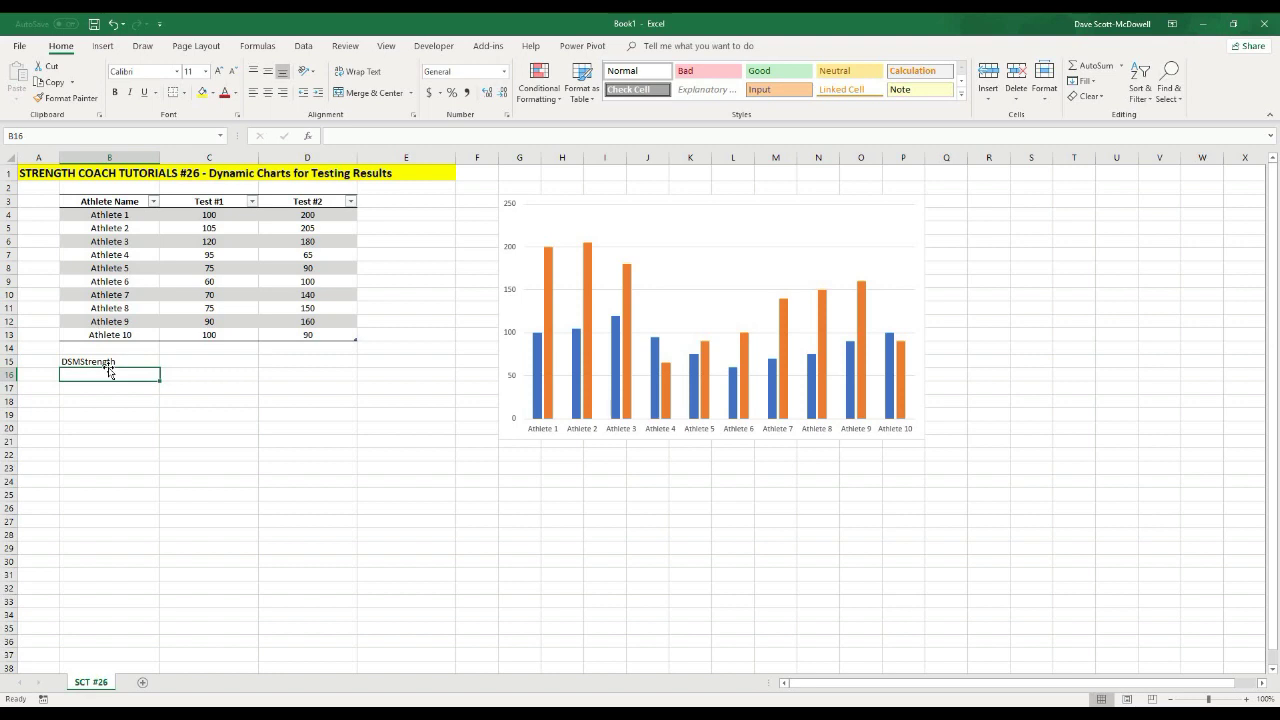